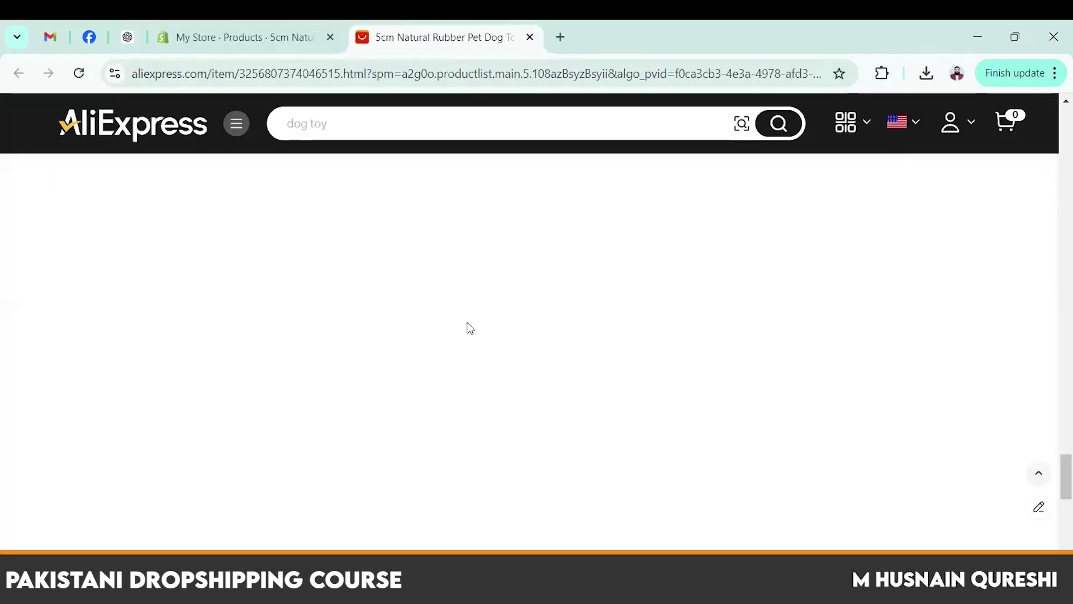
Step: Switch to the Shopify admin and review the dog toy product's title, description, media, category and pricing
scroll(538, 234, "up", 20)
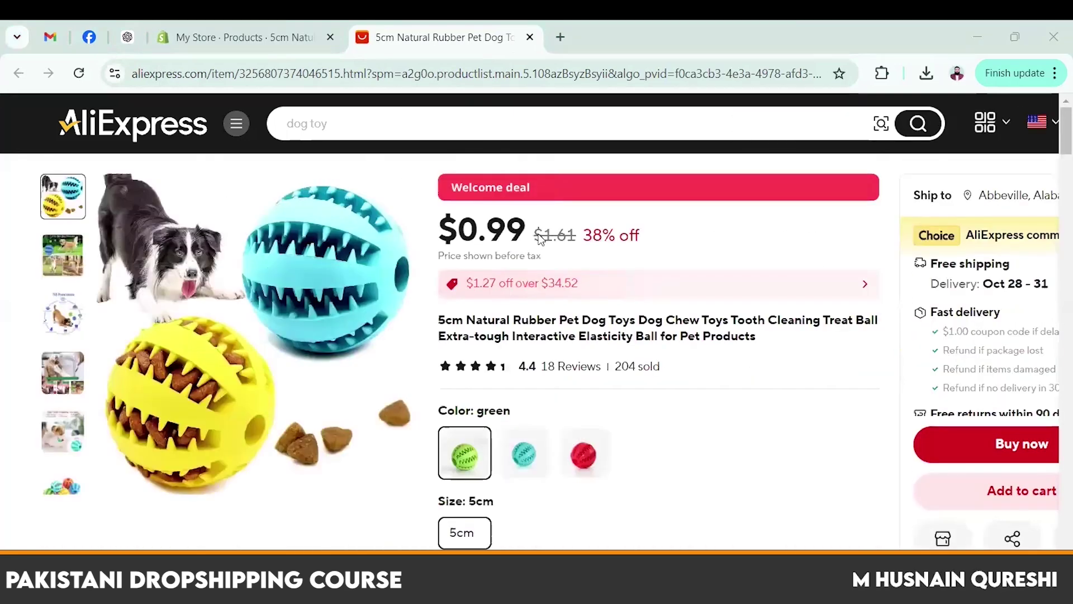
left_click(284, 22)
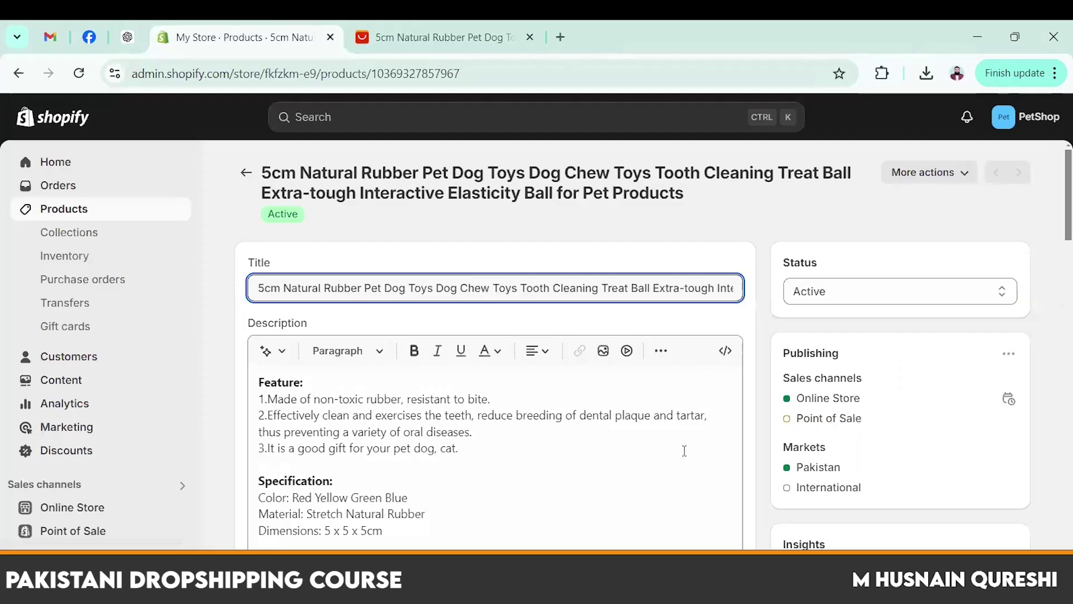
scroll(615, 408, "down", 4)
scroll(532, 371, "up", 3)
scroll(510, 316, "down", 7)
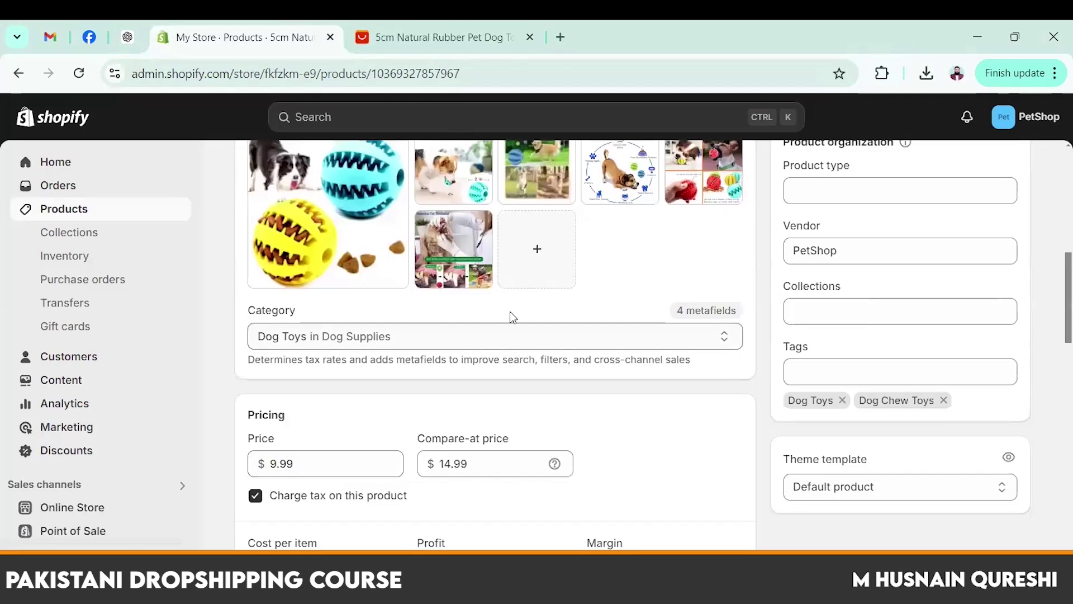
scroll(609, 324, "up", 8)
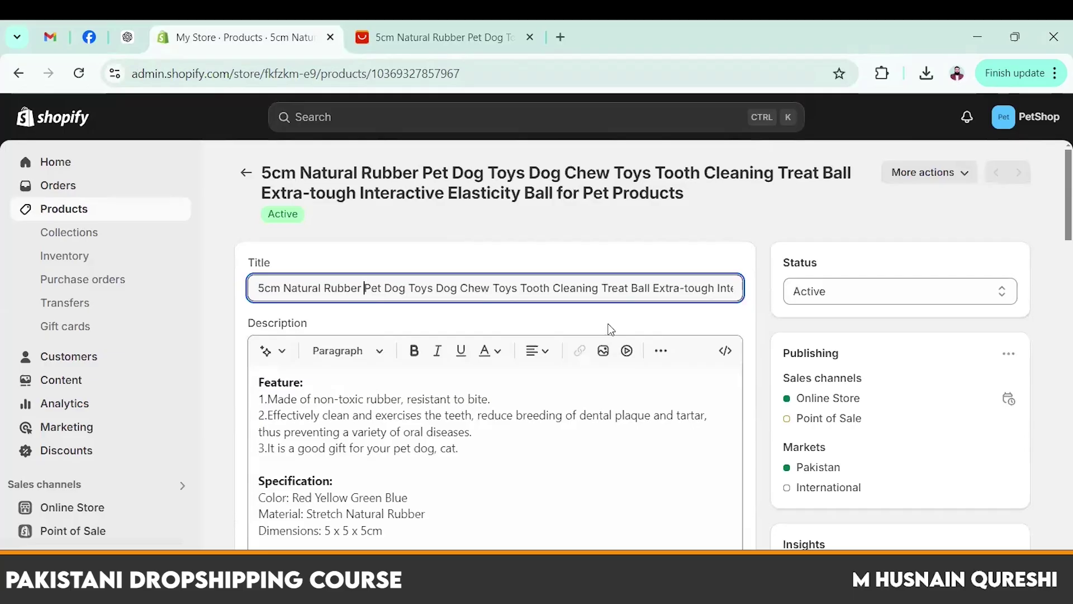
scroll(765, 313, "down", 5)
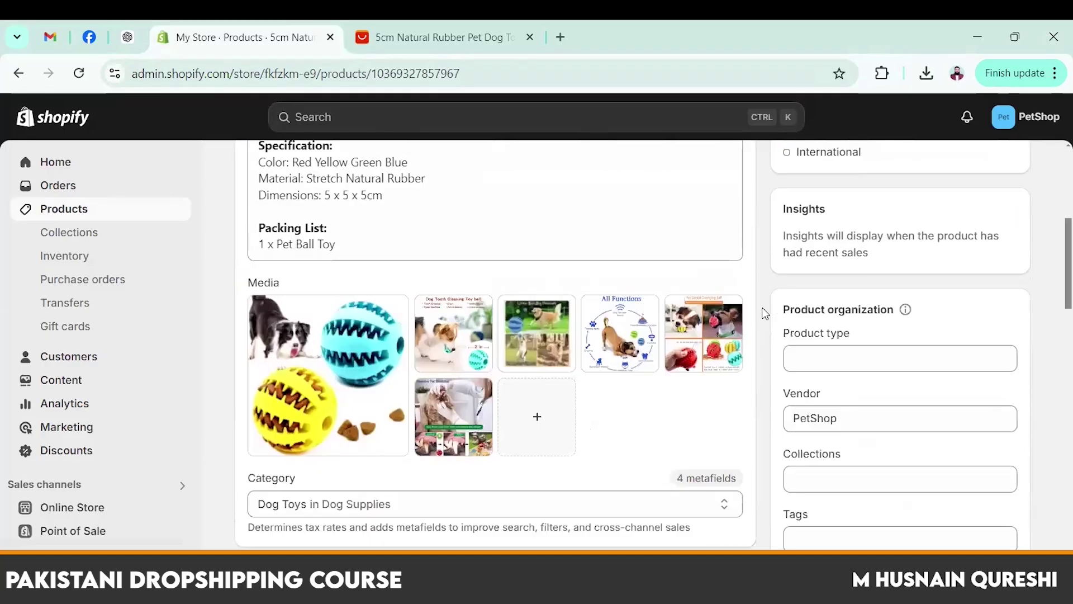
scroll(764, 313, "down", 2)
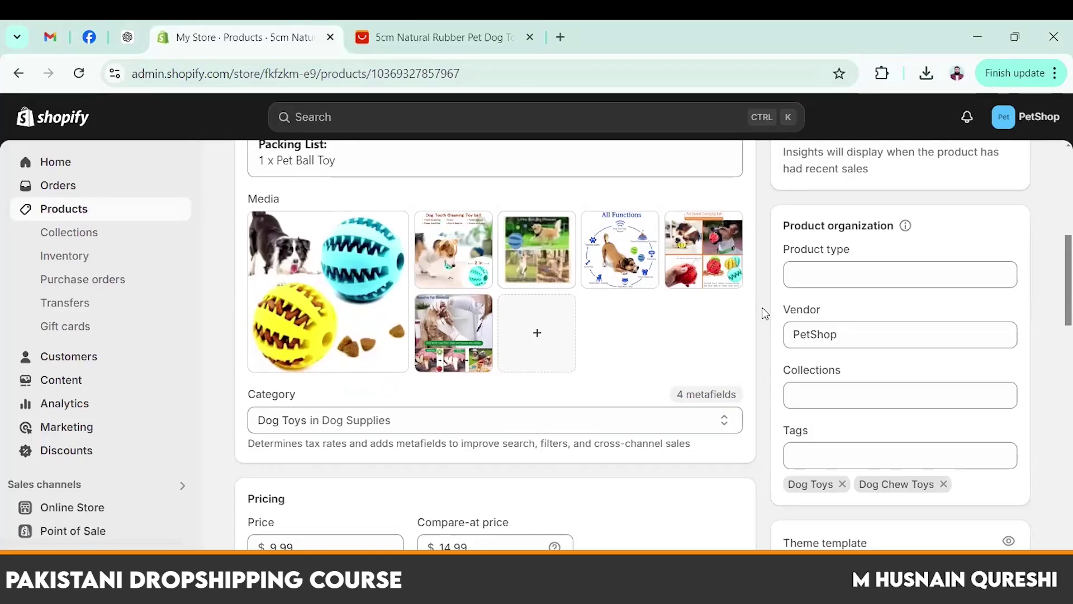
Step: Switch to the AliExpress listing of the dog toy and examine its price, discount, coupons, variants and delivery terms
left_click(406, 40)
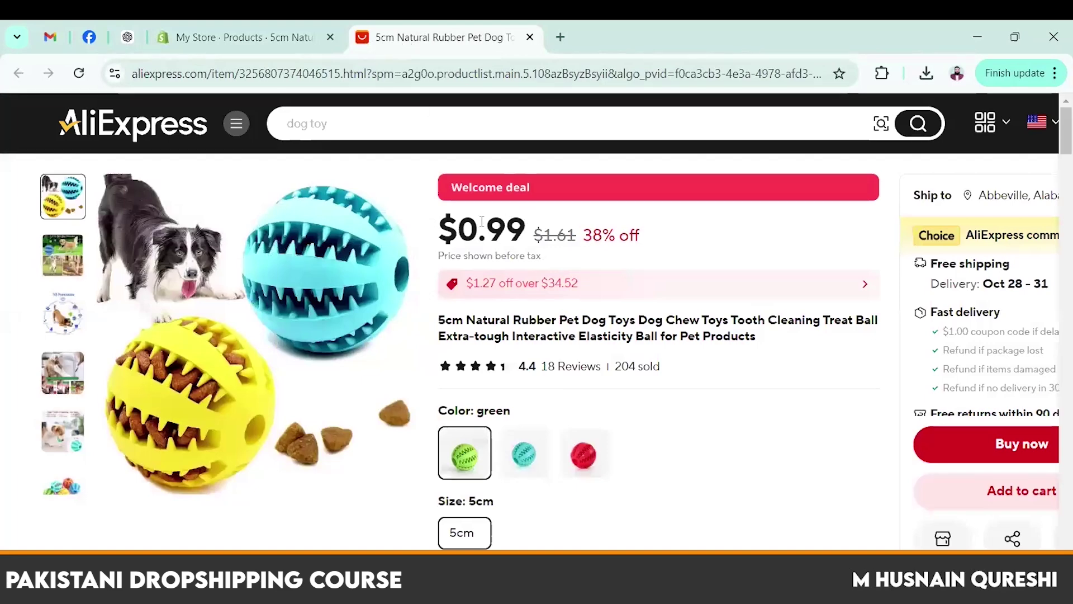
left_click_drag(455, 223, 521, 226)
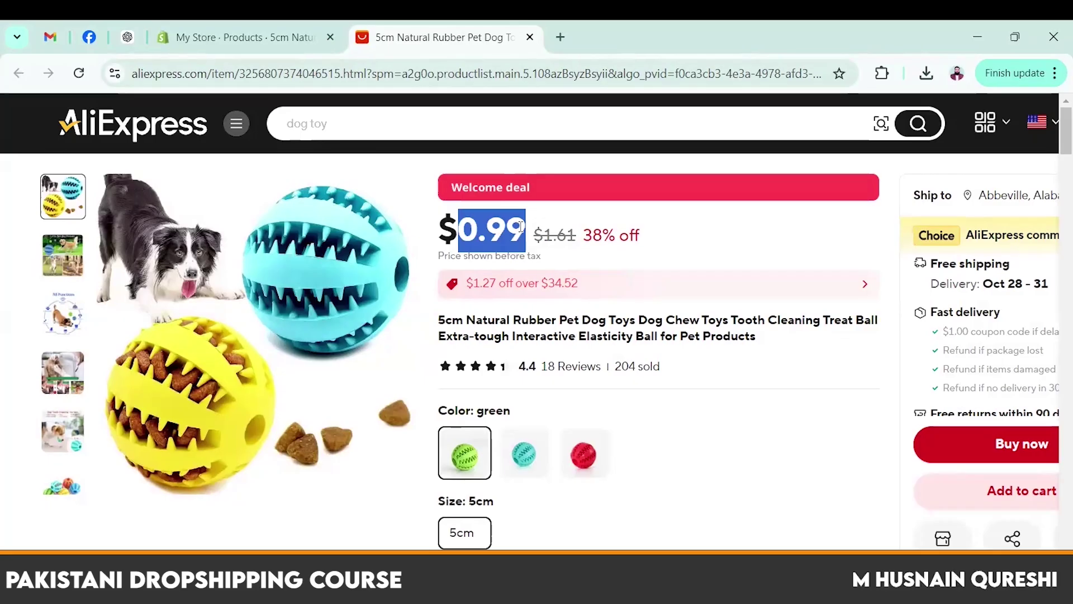
left_click_drag(592, 232, 619, 231)
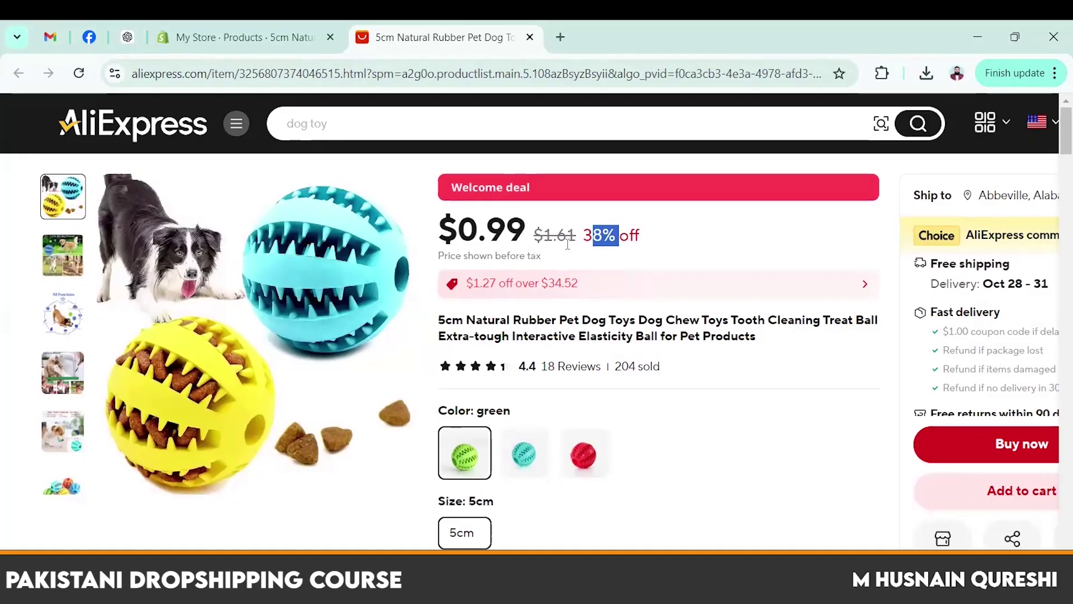
left_click(612, 292)
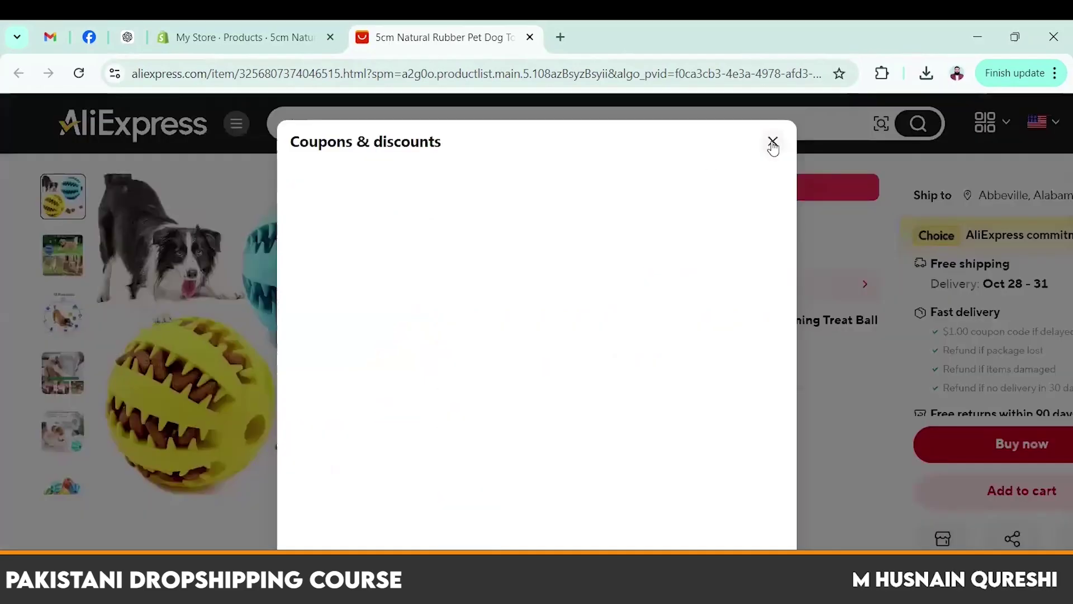
left_click(772, 143)
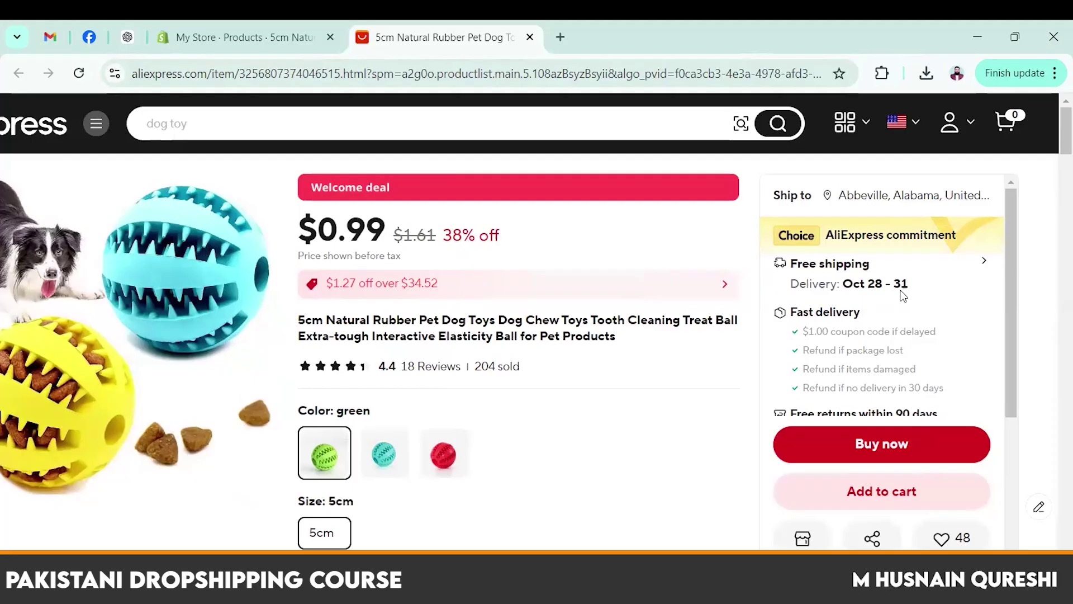
scroll(462, 259, "down", 3)
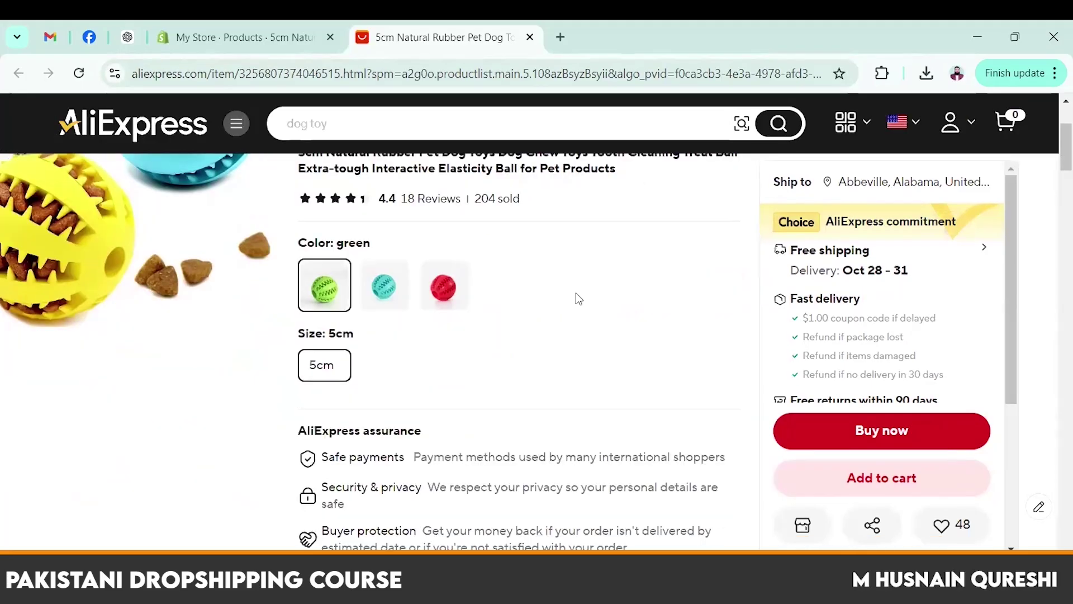
scroll(575, 300, "up", 3)
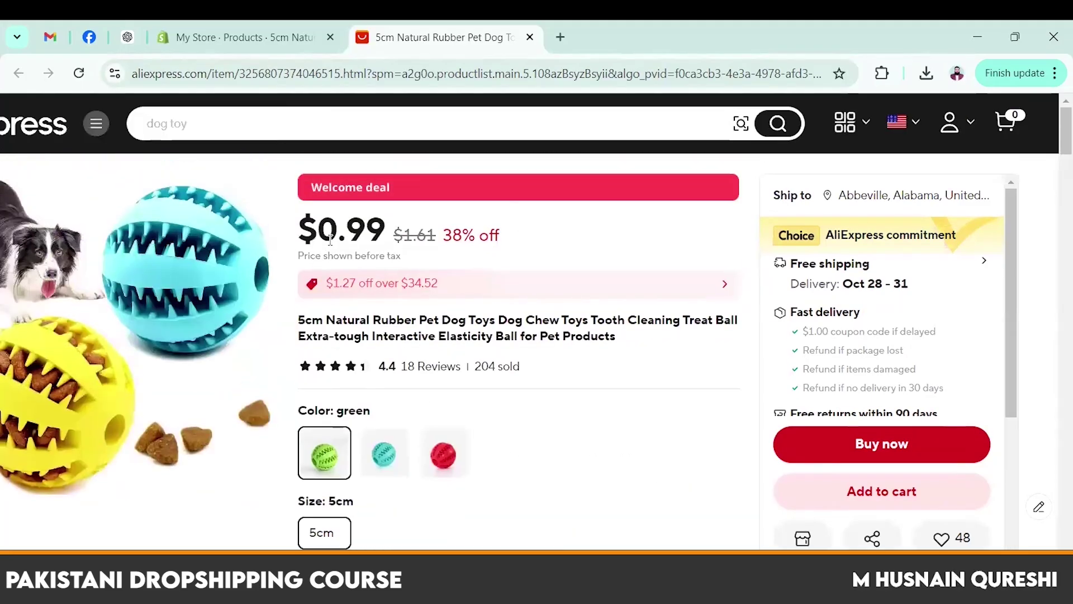
left_click_drag(306, 231, 403, 232)
left_click(535, 240)
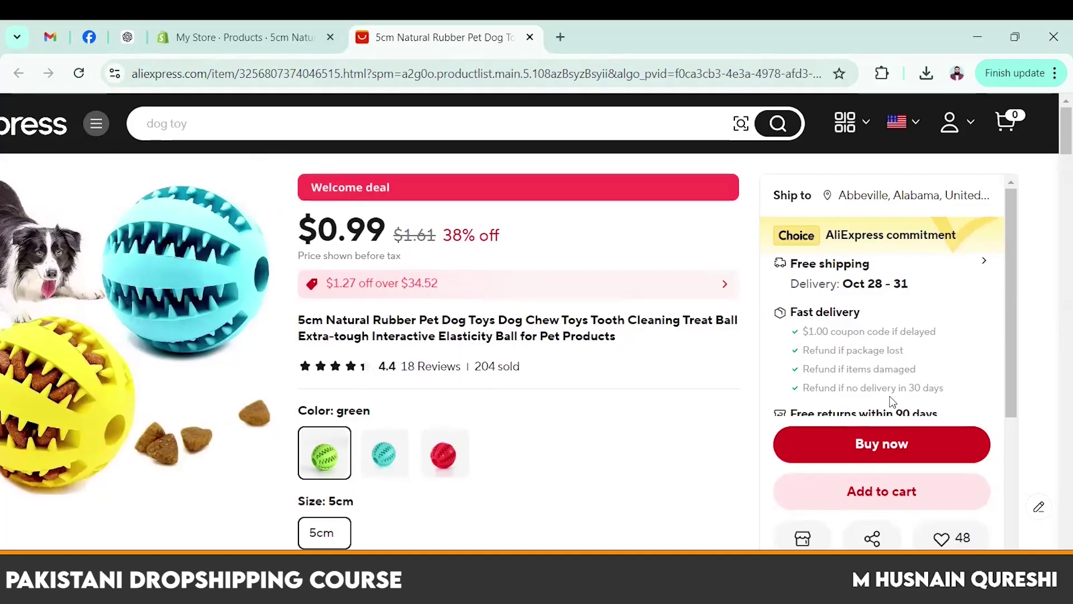
scroll(893, 401, "down", 5)
scroll(892, 302, "up", 5)
Step: Return to the Shopify product page and check its pricing, cost per item, title and description
left_click(256, 37)
scroll(587, 370, "down", 5)
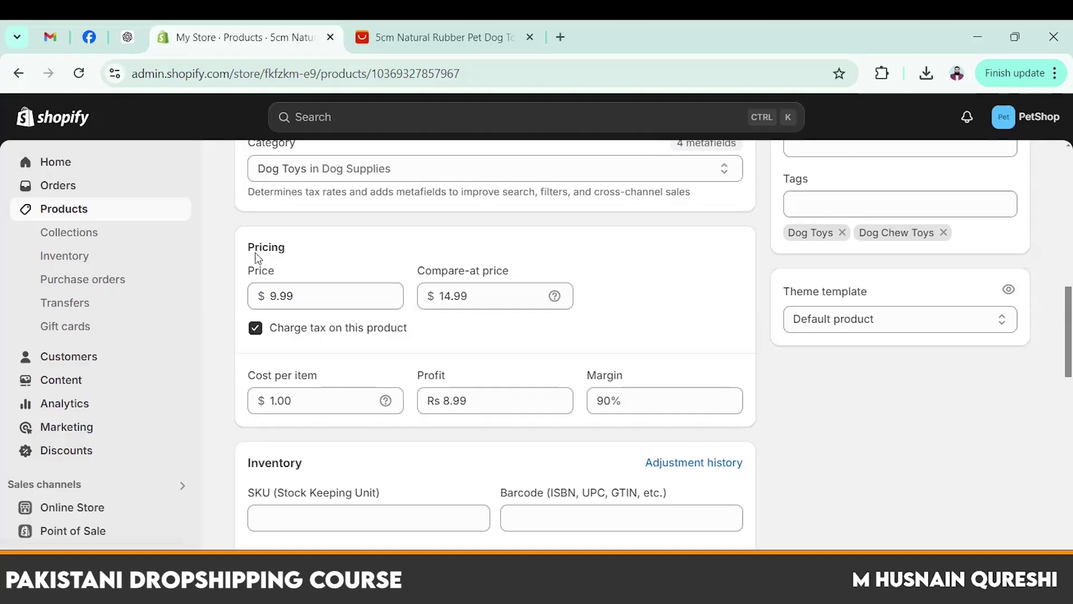
scroll(325, 291, "up", 2)
scroll(646, 388, "up", 8)
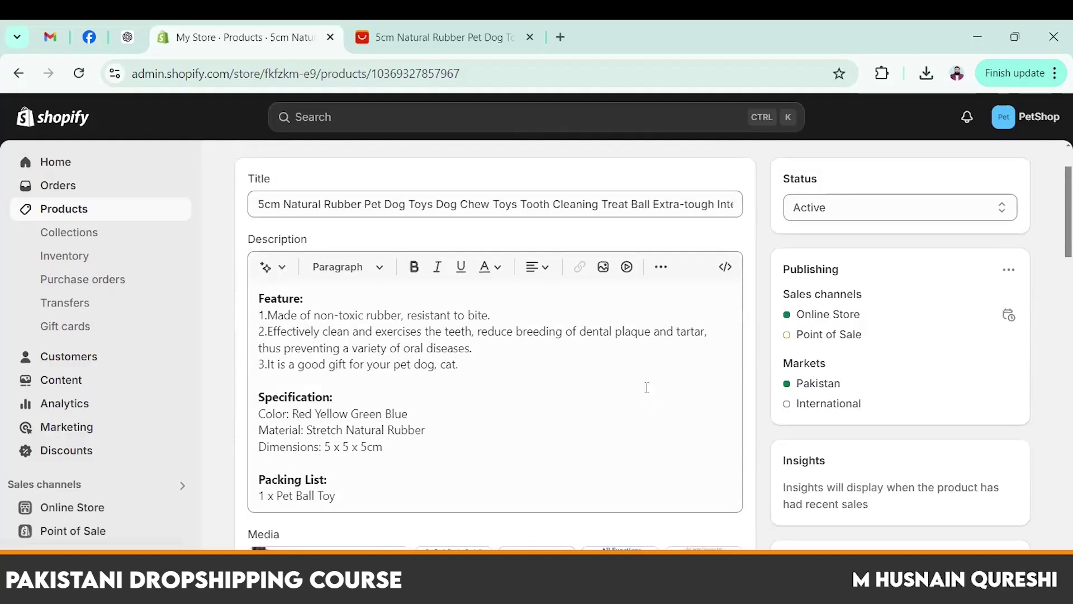
scroll(647, 387, "up", 2)
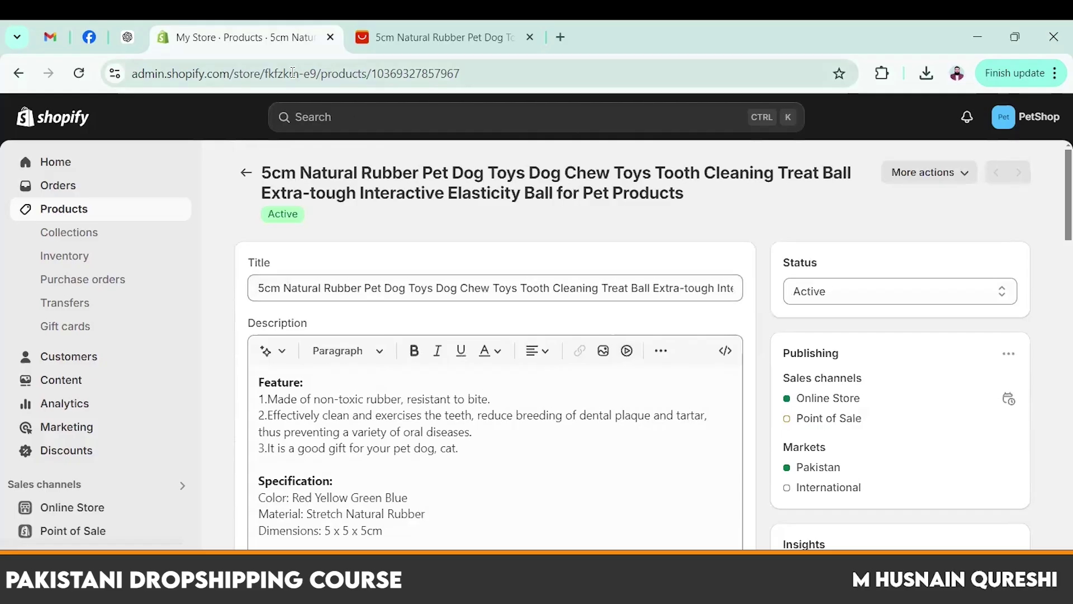
Step: Switch to ChatGPT and unpin its browser tab
left_click(127, 37)
right_click(127, 37)
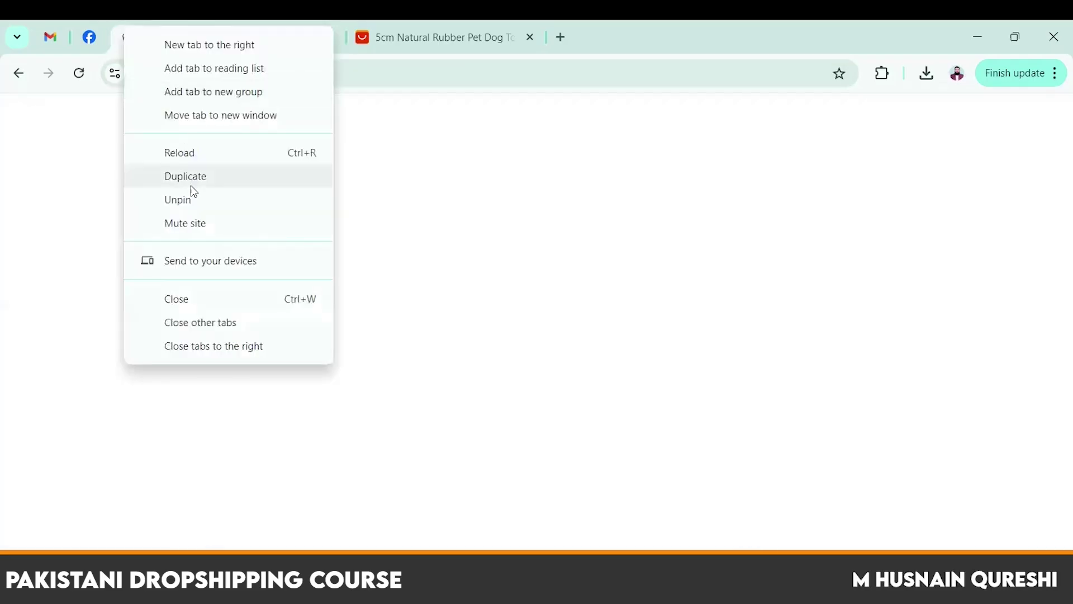
left_click(193, 198)
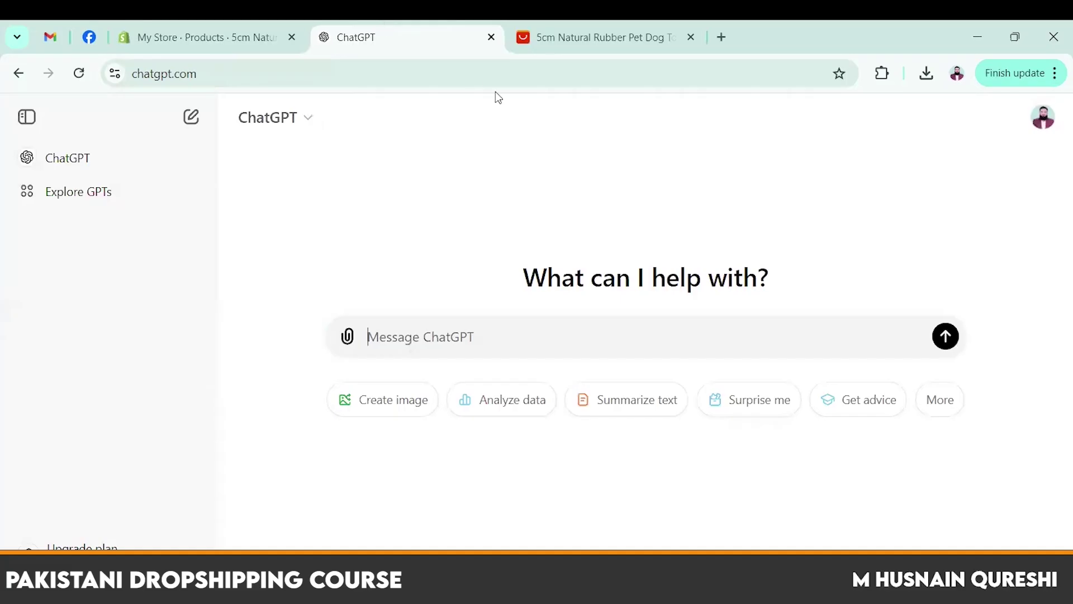
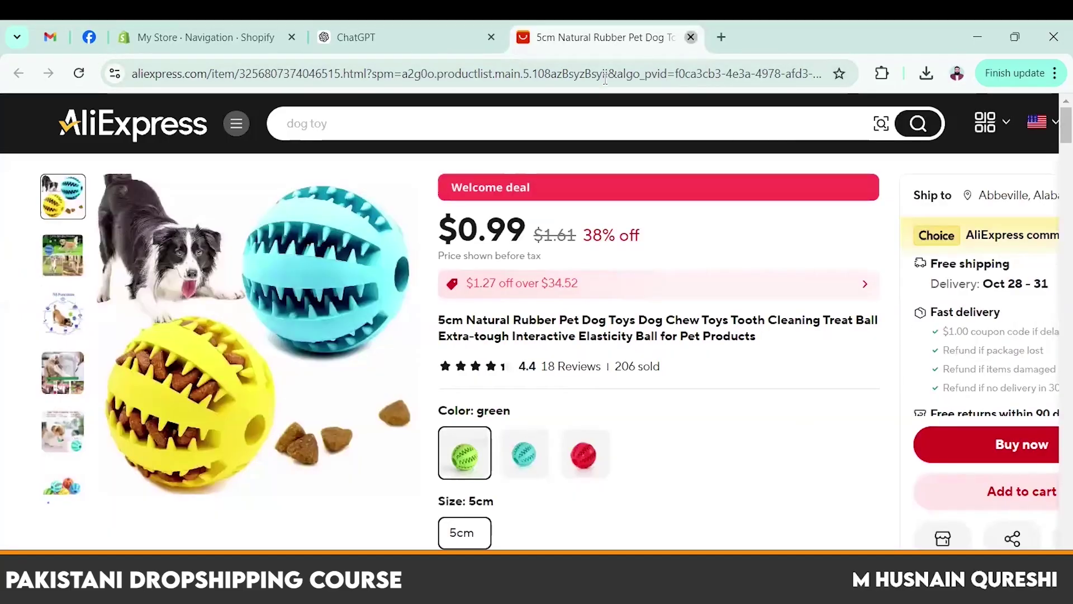
Step: Close the AliExpress product page and open the store's Main menu from the Shopify navigation settings
left_click(691, 37)
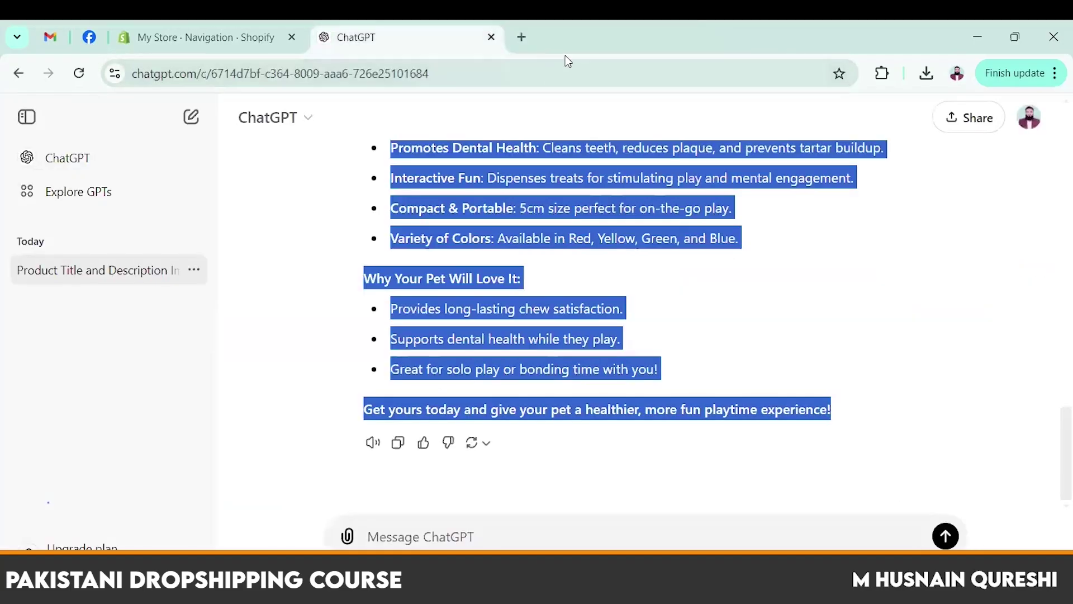
left_click(235, 30)
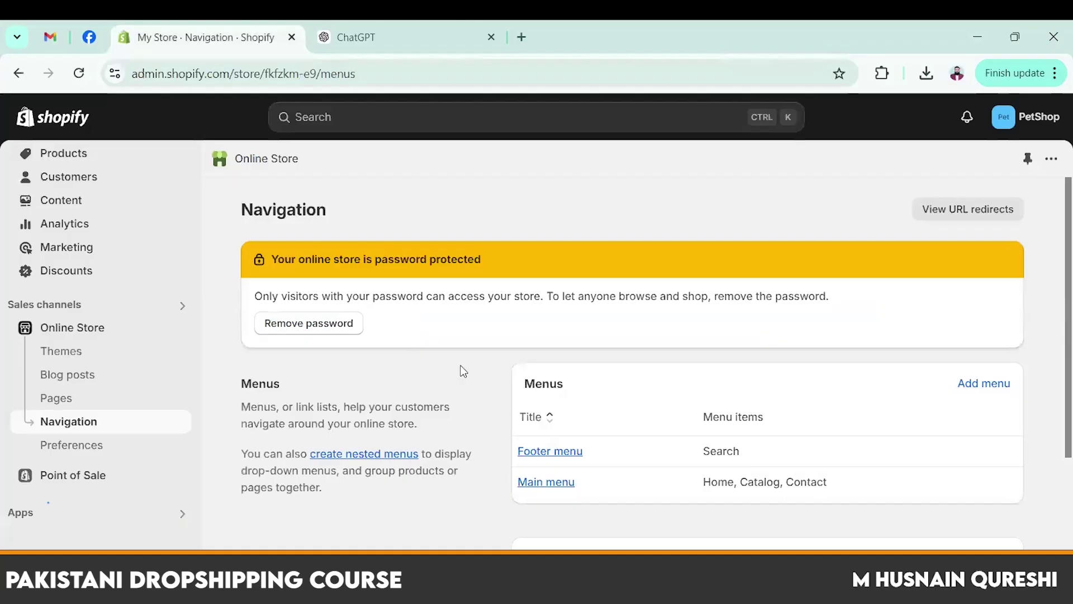
scroll(465, 357, "down", 2)
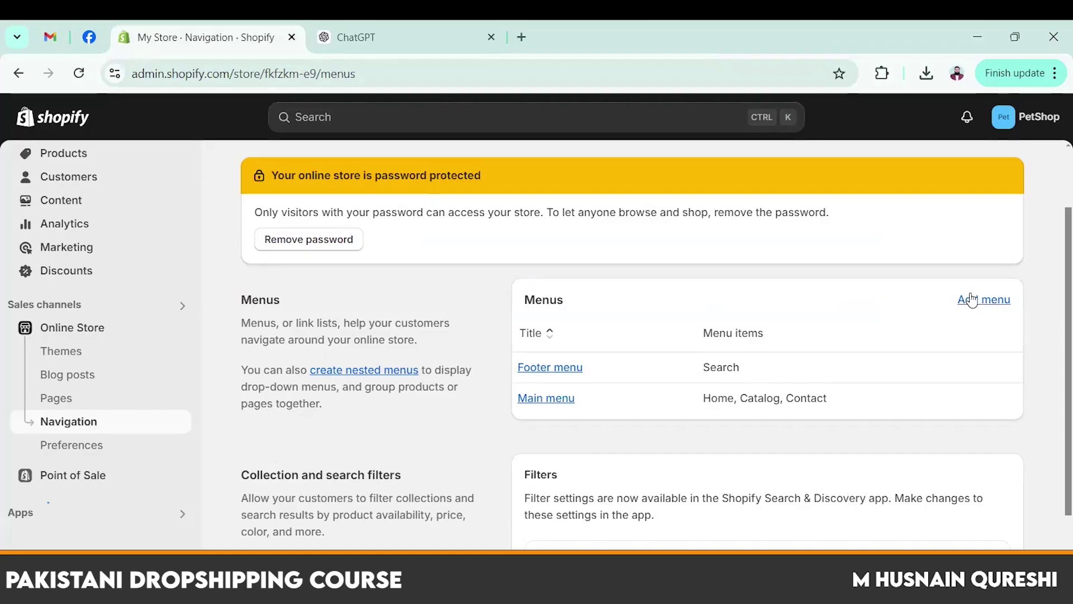
left_click(551, 398)
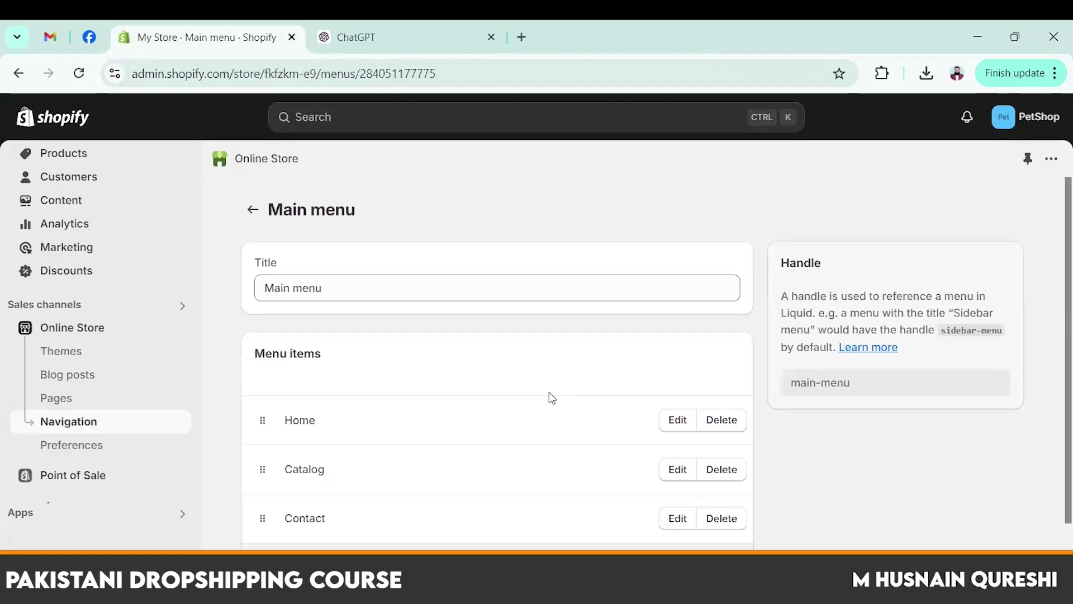
scroll(425, 380, "down", 1)
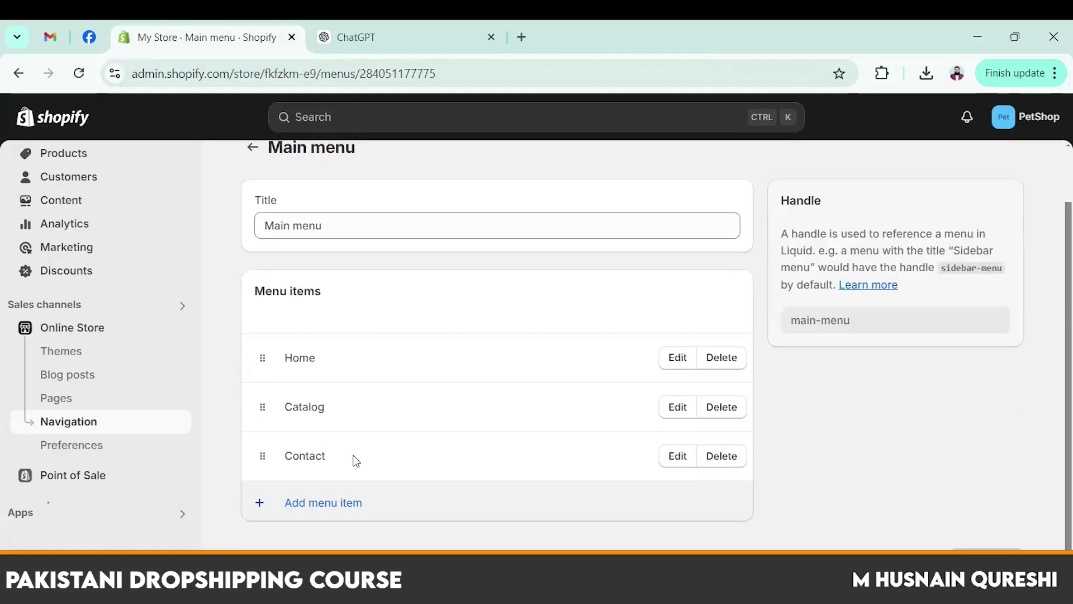
Step: Preview the online storefront, close the preview, and remove the Home item from the main menu
left_click(179, 332)
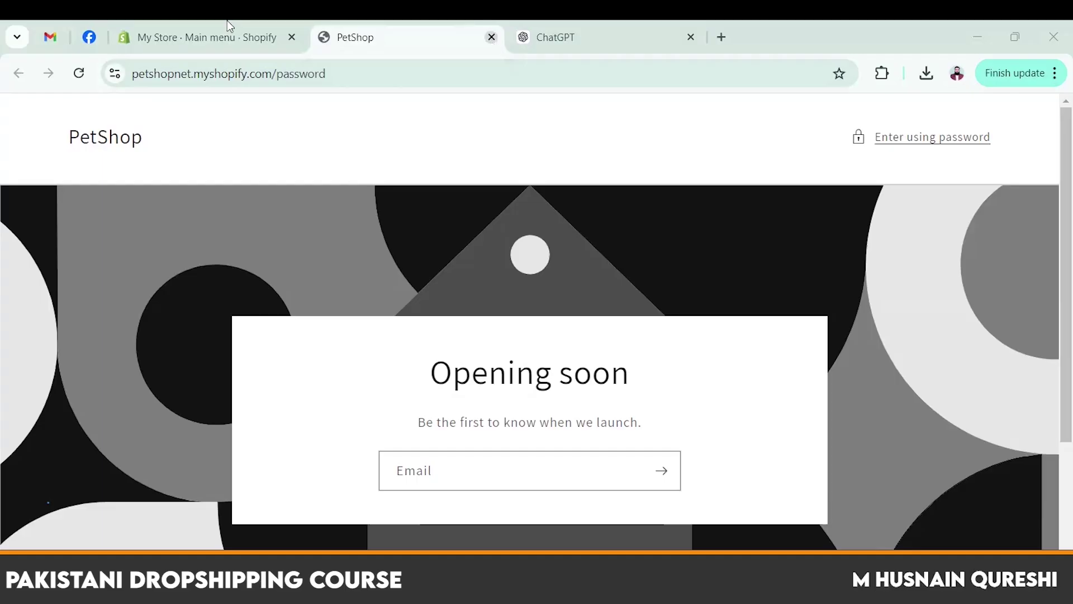
left_click(491, 36)
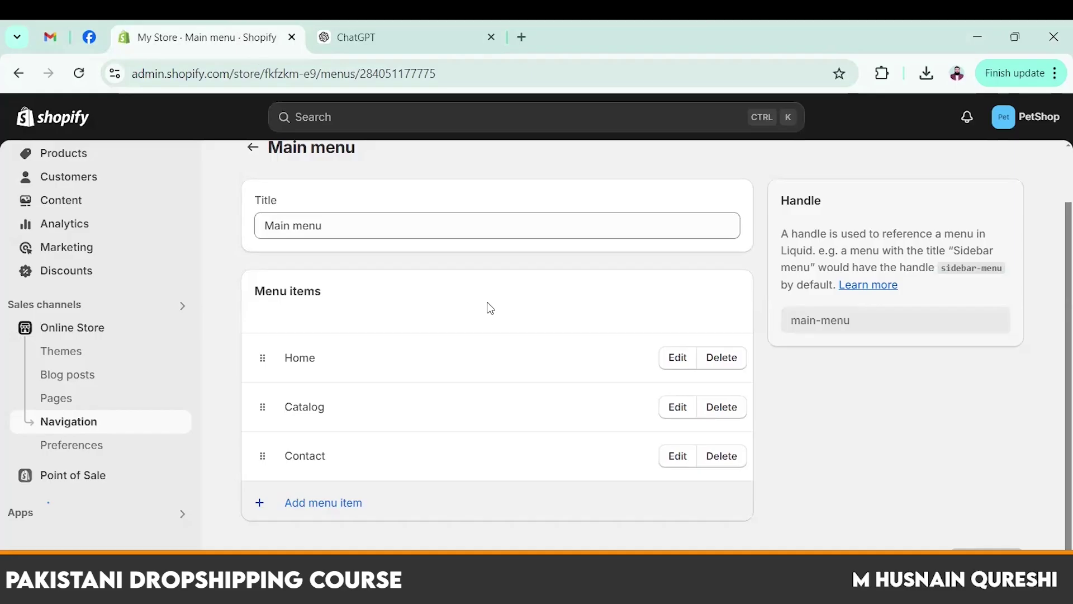
left_click(722, 358)
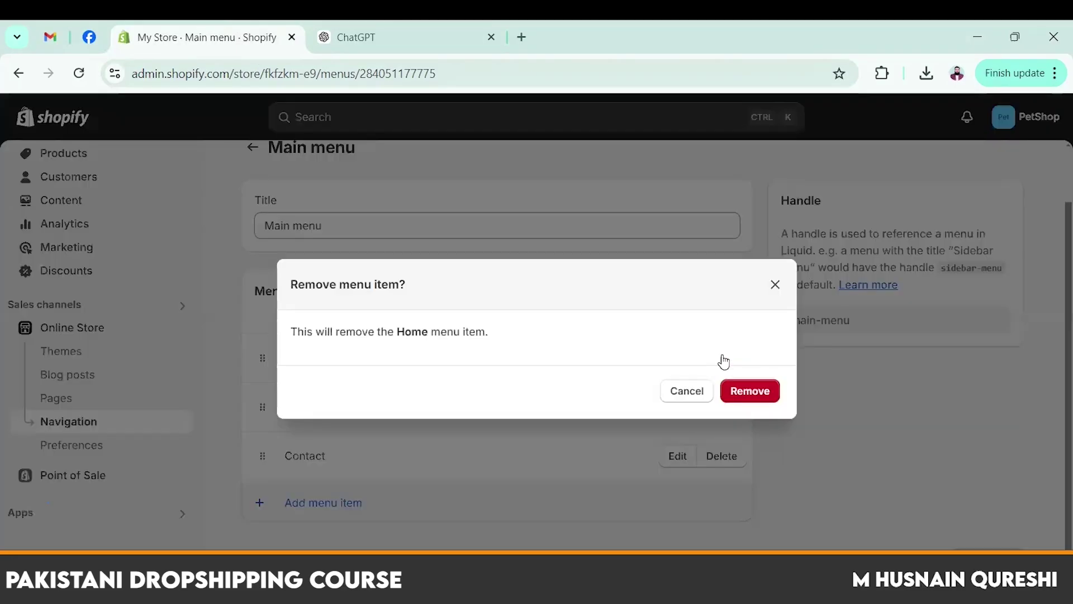
left_click(756, 394)
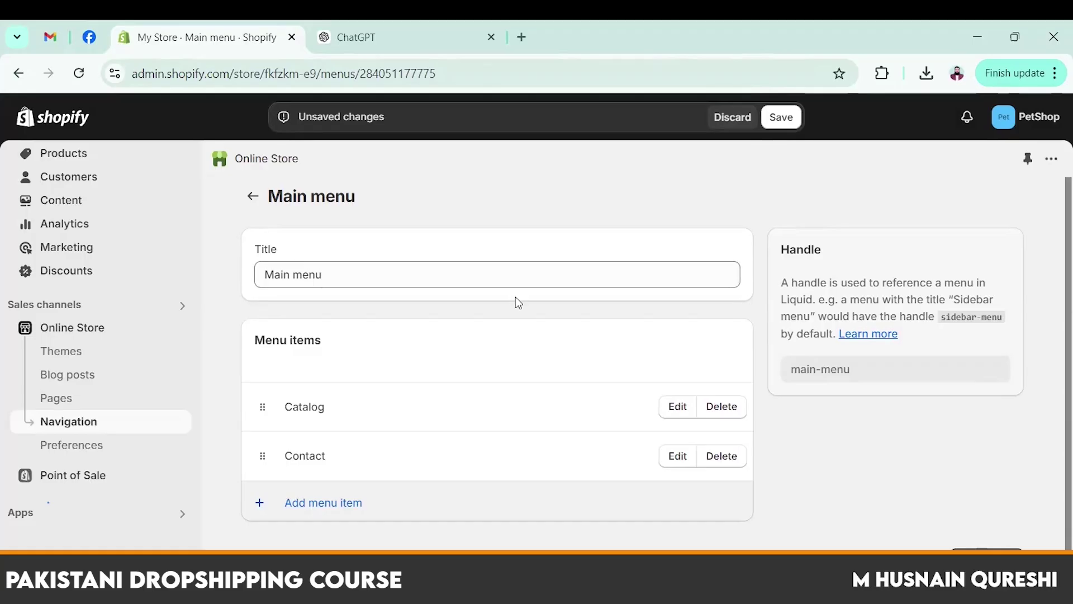
Step: Add a main menu item named Under $10 that links to the Under $10 collection
left_click(334, 506)
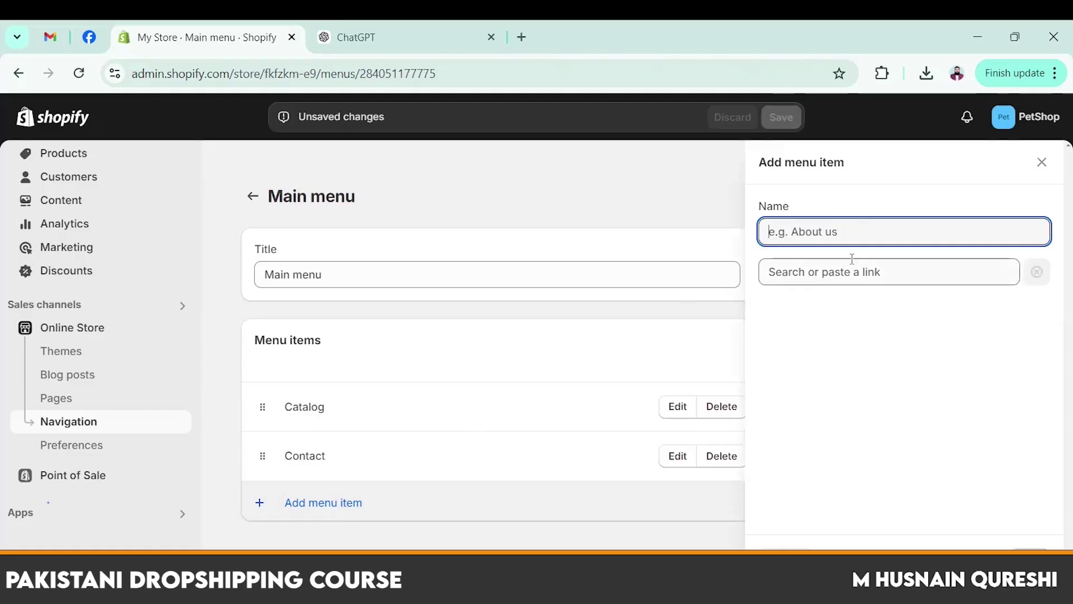
left_click(809, 273)
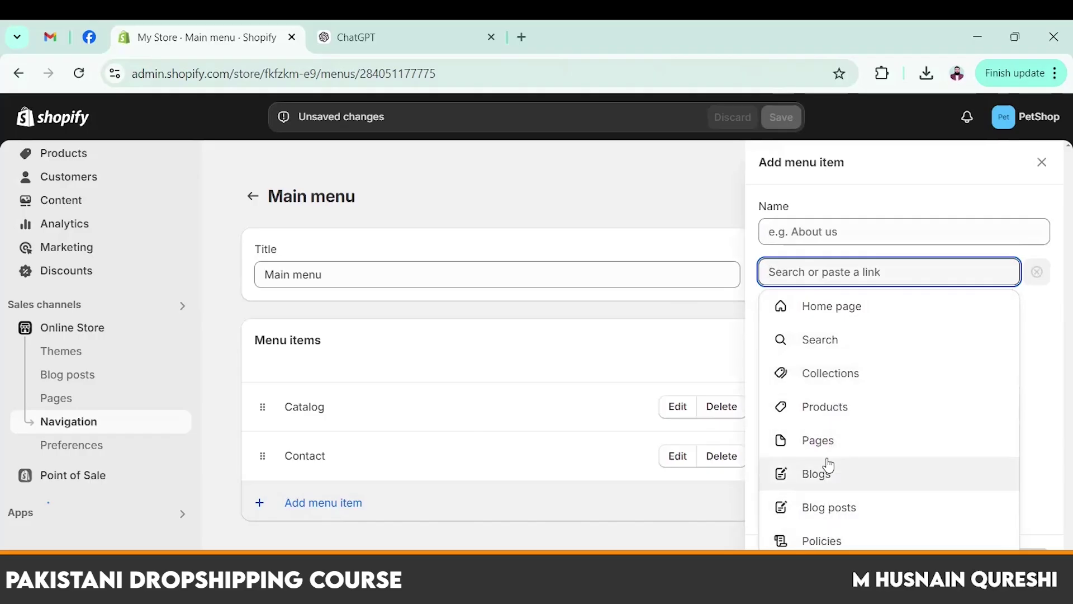
left_click(868, 380)
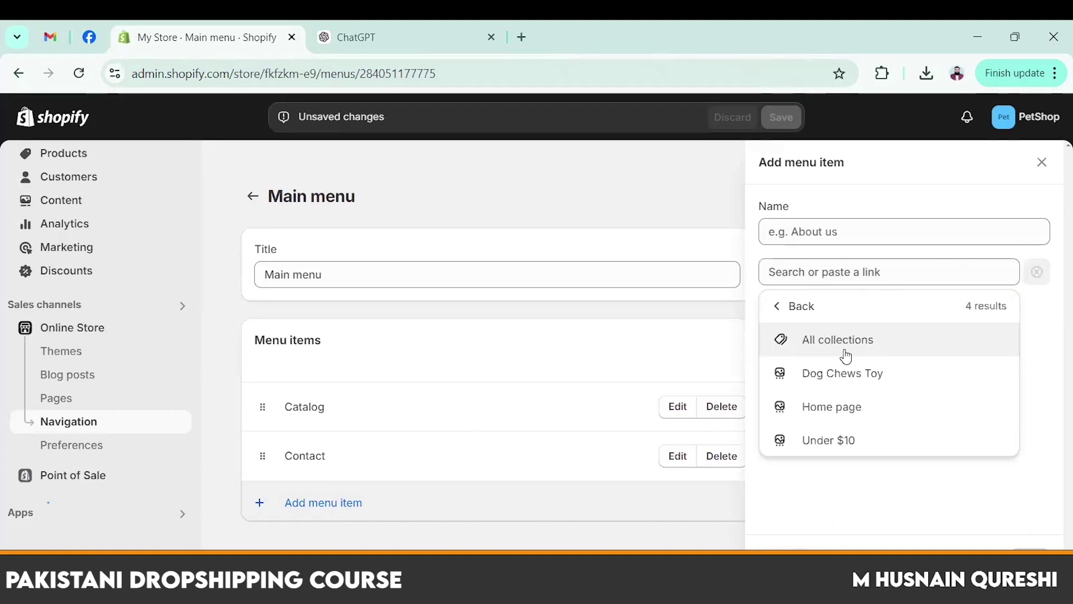
left_click(846, 447)
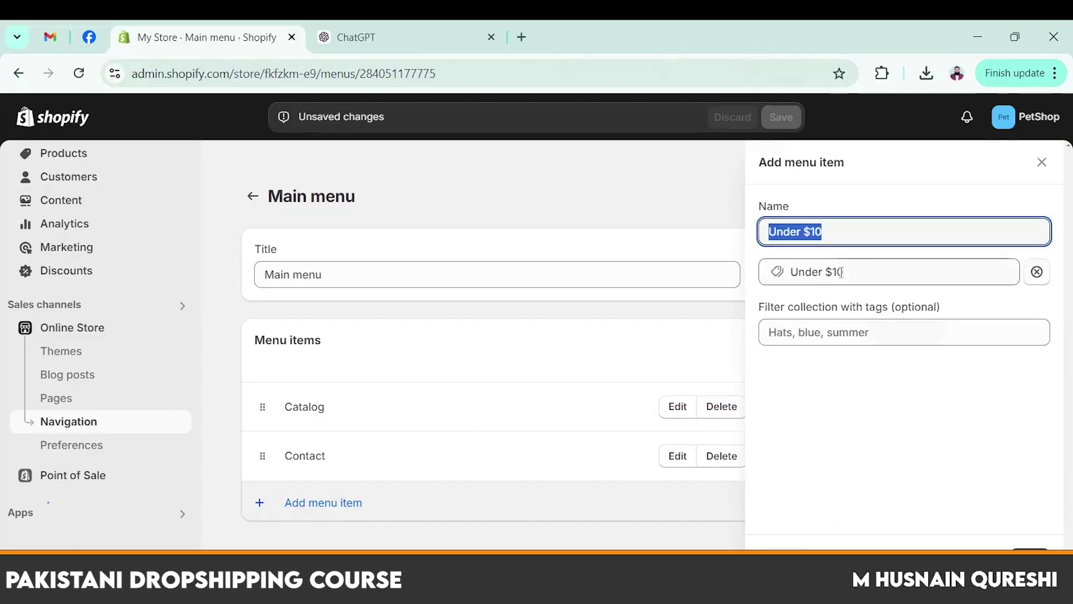
left_click(869, 229)
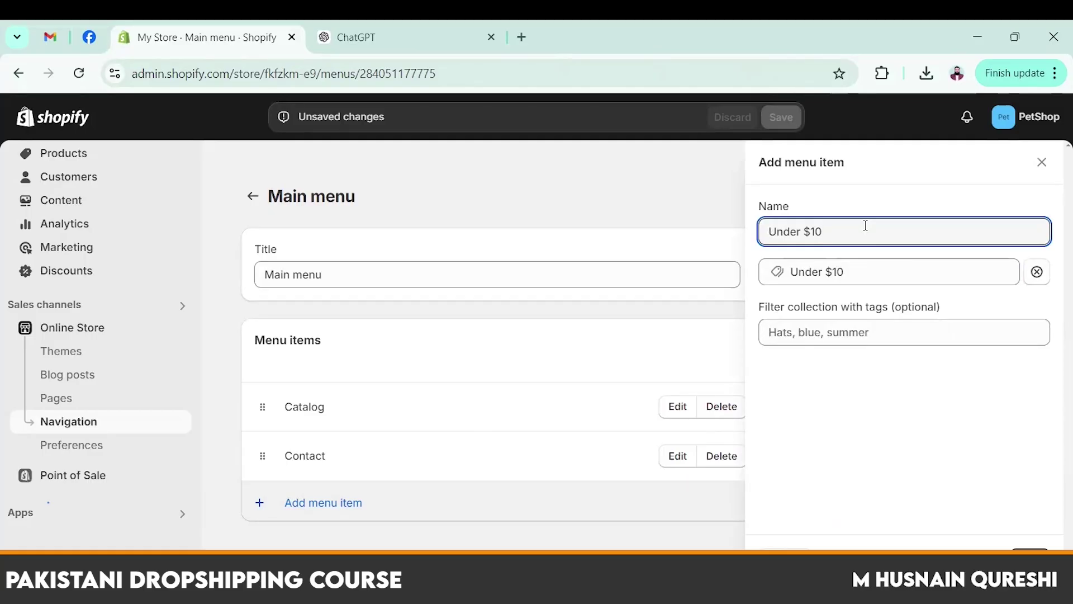
left_click(999, 490)
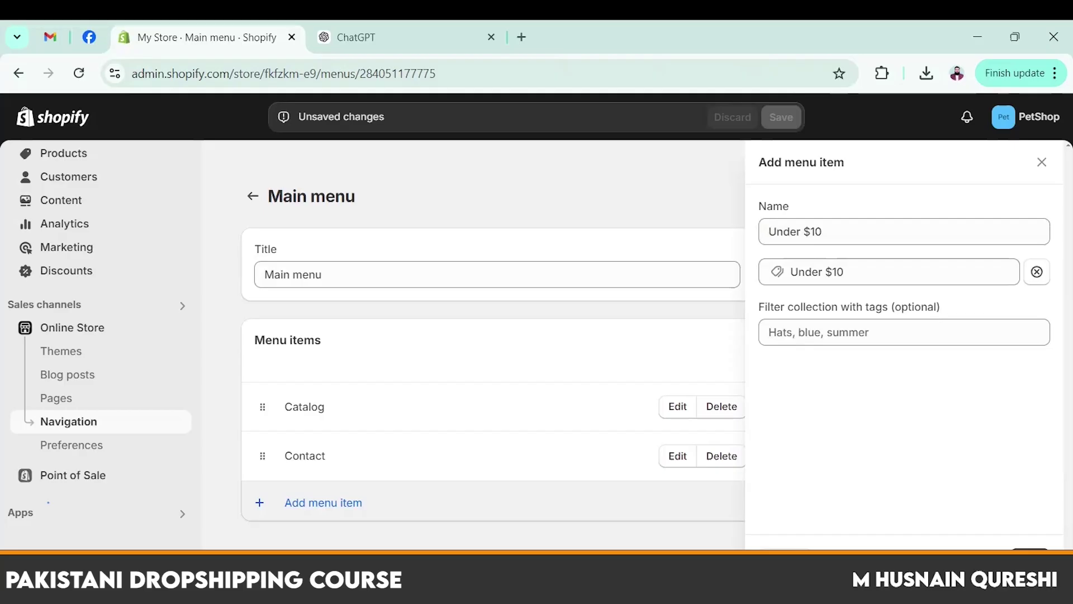
left_click(870, 270)
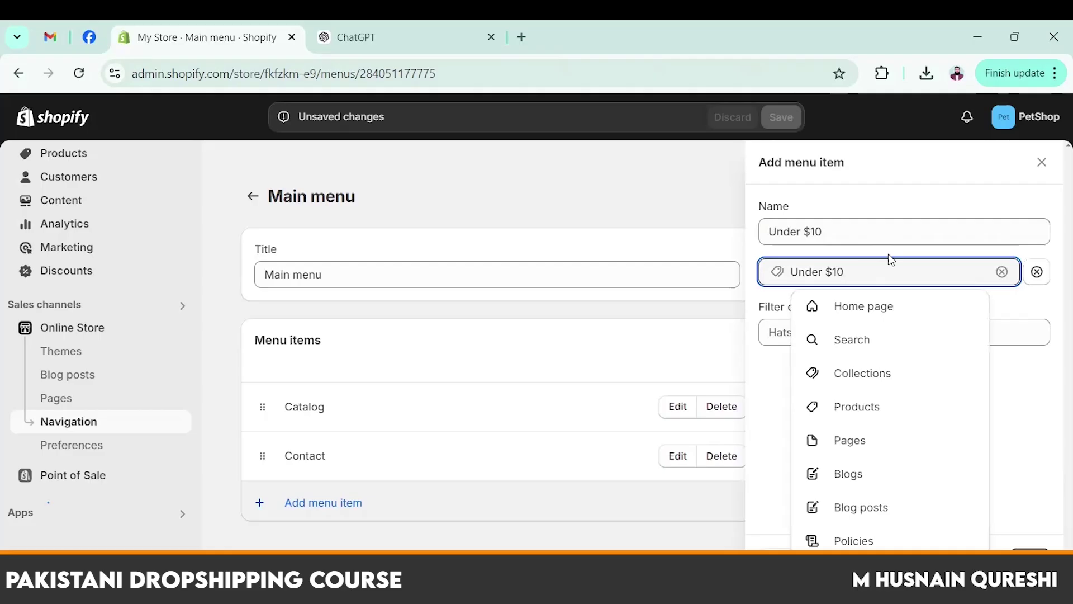
left_click(1045, 479)
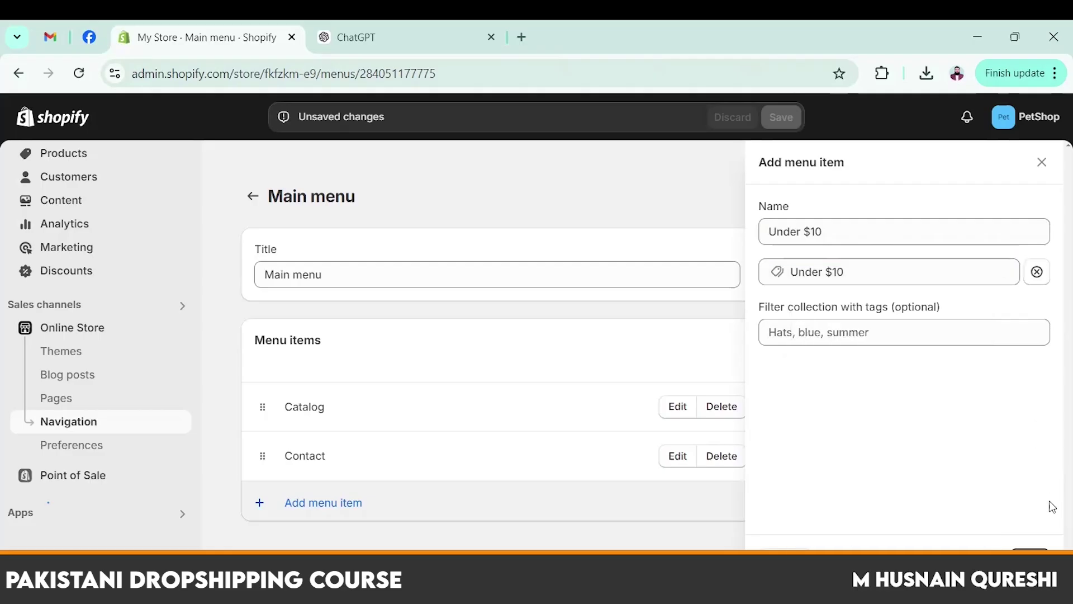
left_click(1025, 553)
Step: Place the Under $10 item between Catalog and Contact and save the main menu
left_click_drag(262, 505, 261, 472)
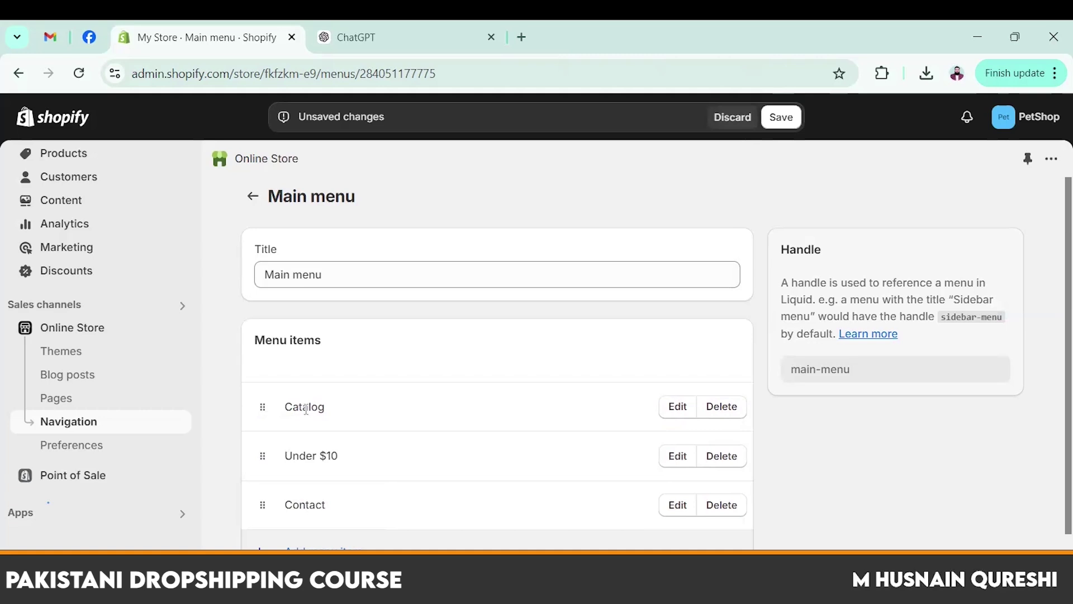
left_click(781, 122)
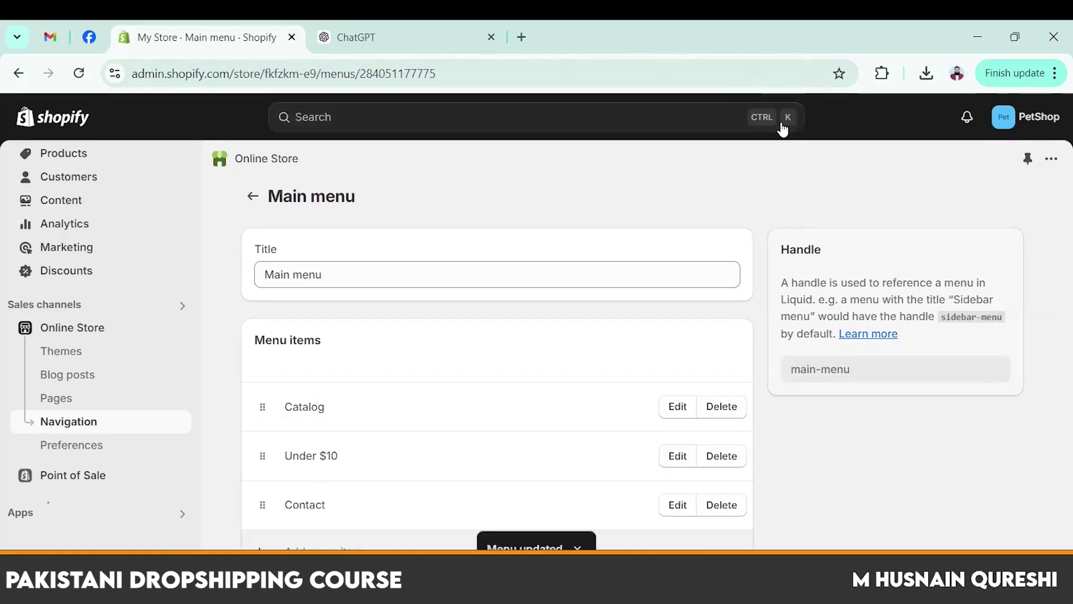
Step: Return to the navigation settings and open the Footer menu
left_click(251, 197)
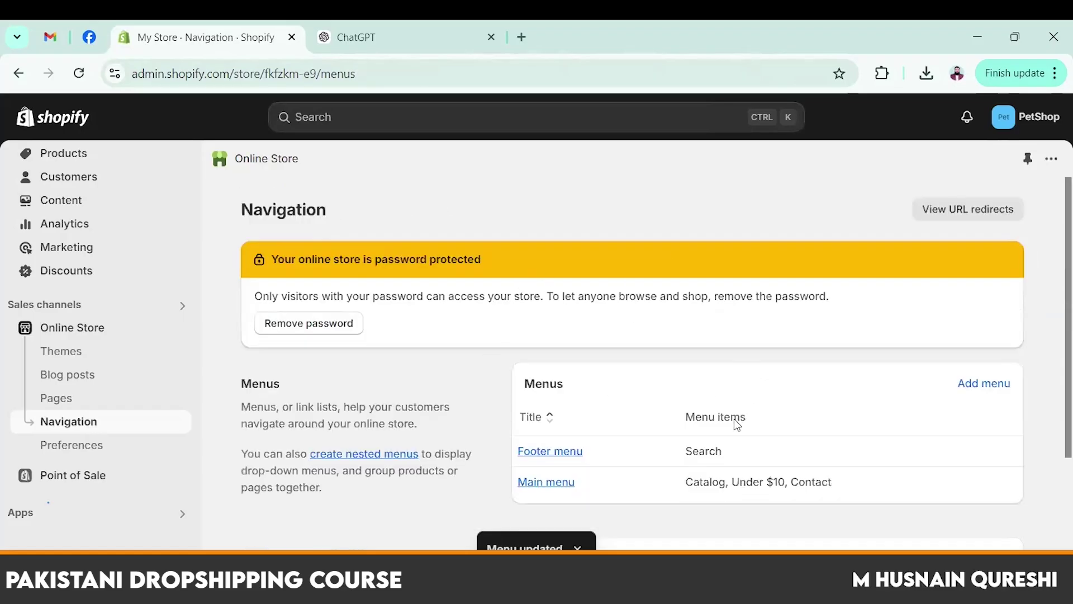
scroll(733, 418, "down", 1)
left_click(568, 368)
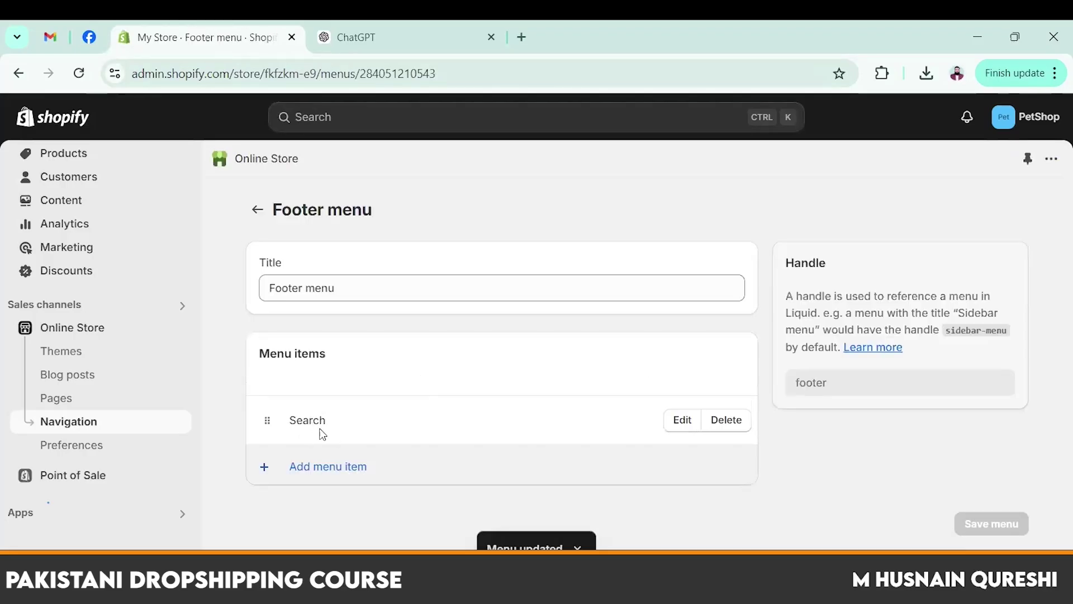
Step: Add a link to the Privacy Policy page to the footer menu and remove its Search item
left_click(335, 464)
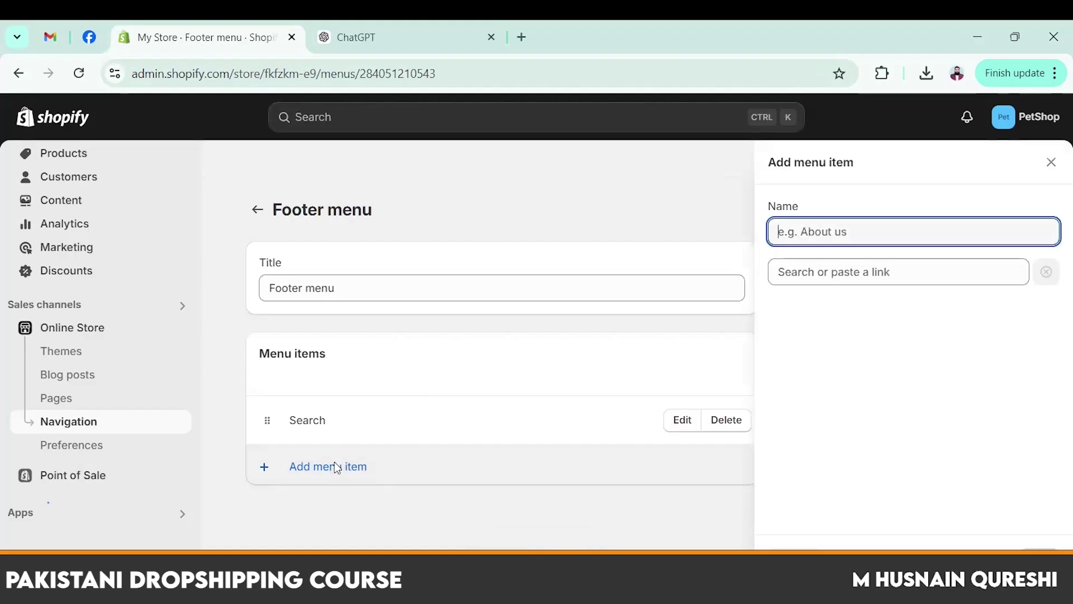
left_click(790, 275)
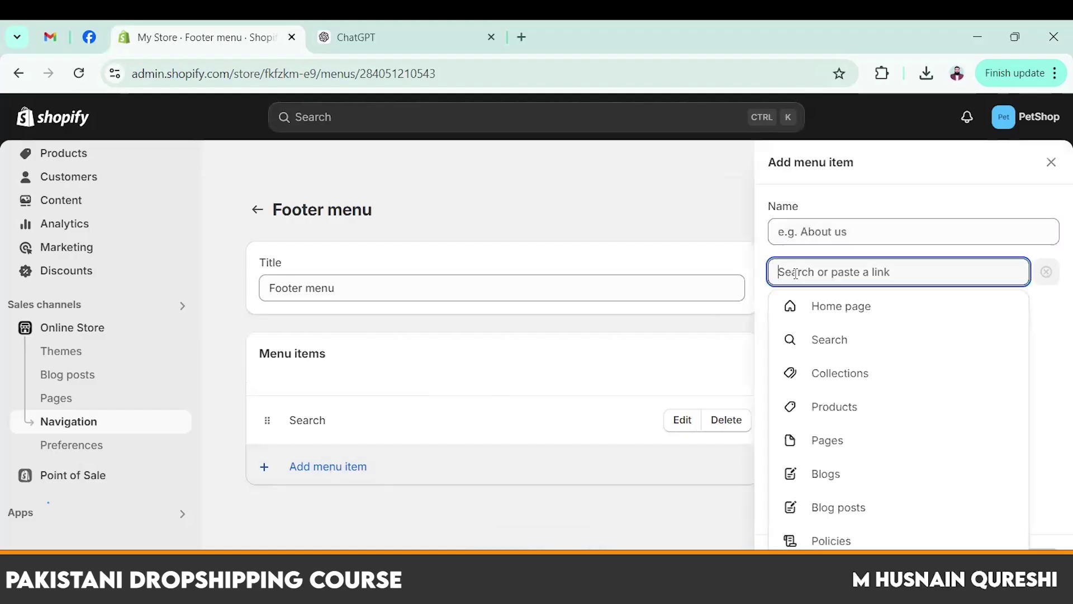
left_click(837, 446)
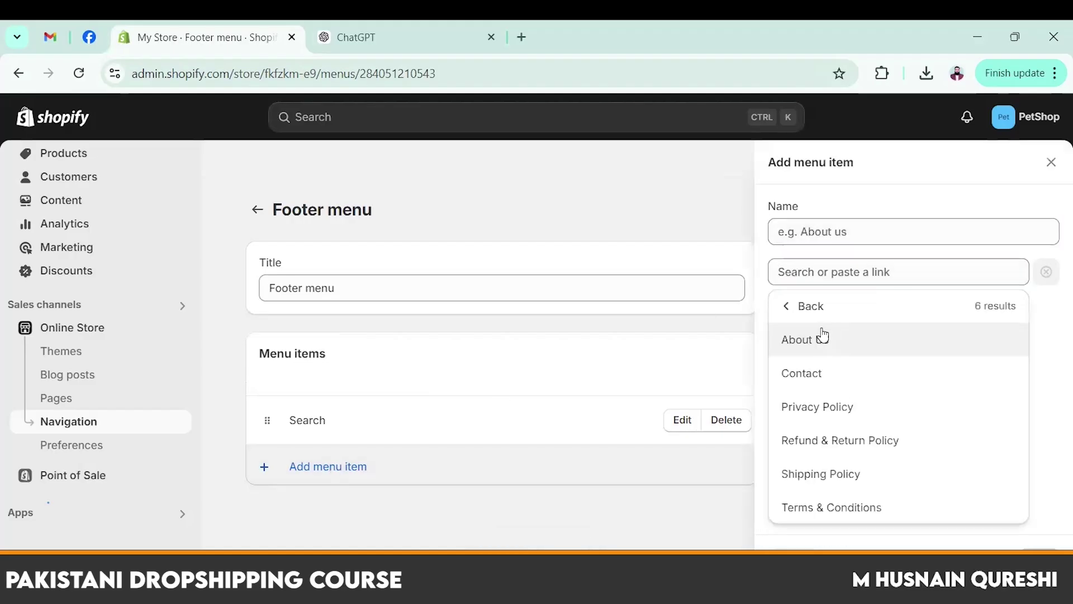
left_click(824, 407)
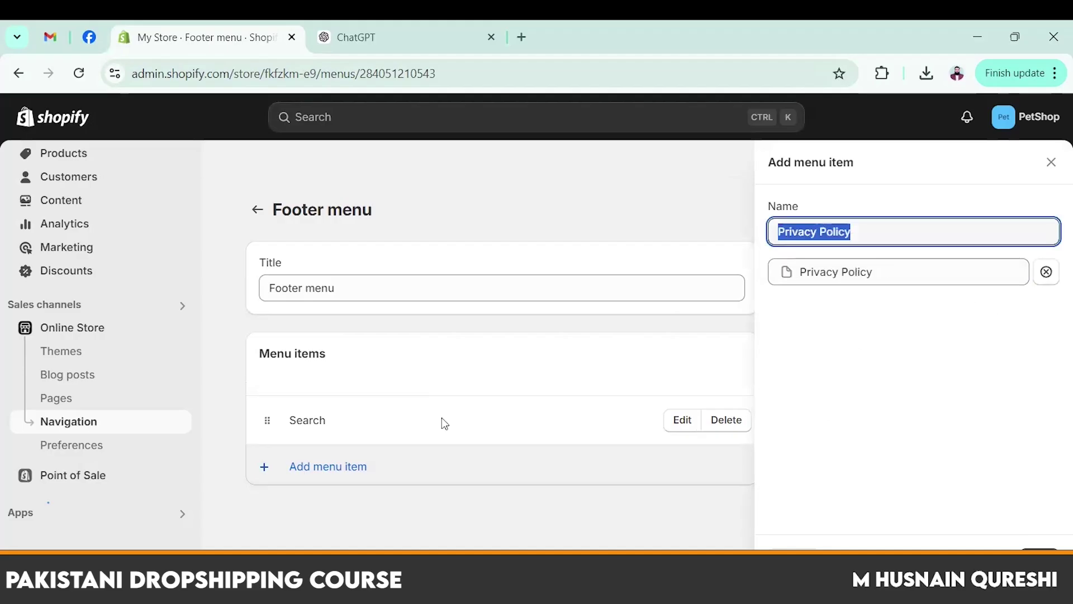
key("Return")
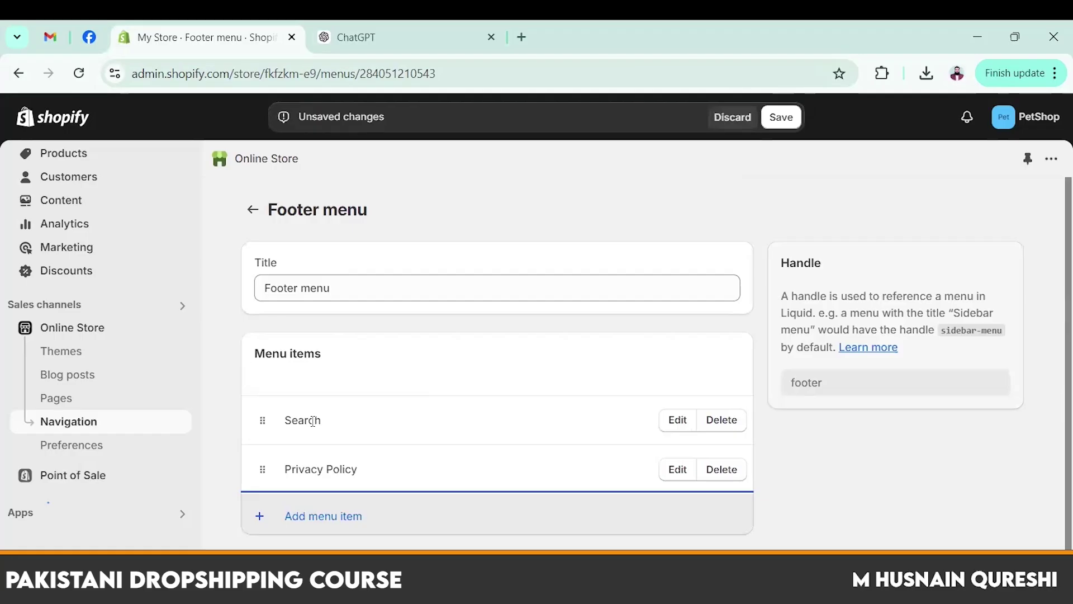
left_click(730, 425)
left_click(755, 389)
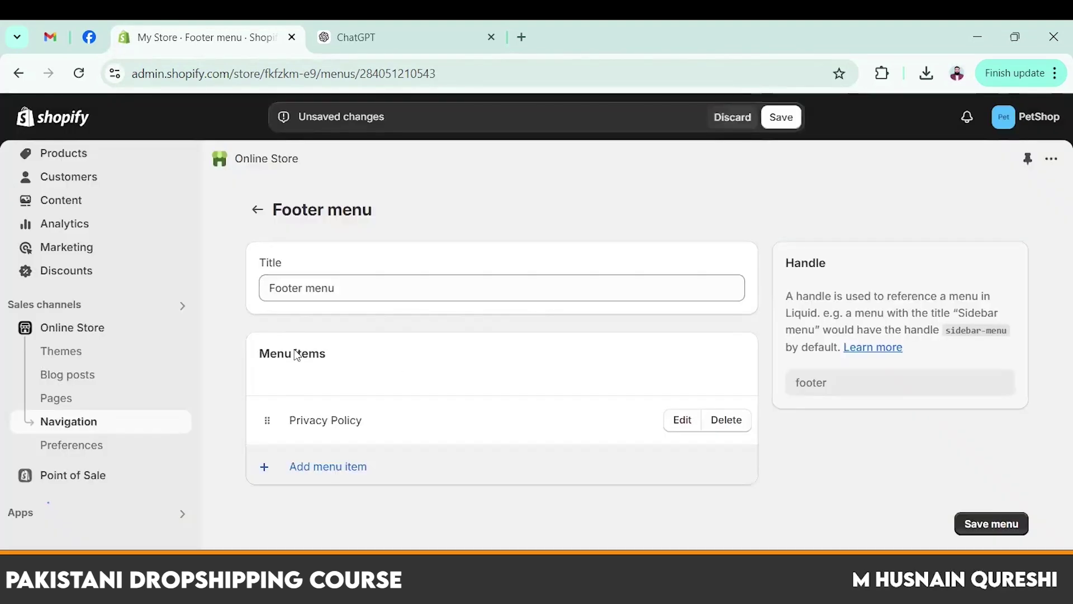
Step: Add a footer menu item that links to the Terms & Conditions page
left_click(348, 467)
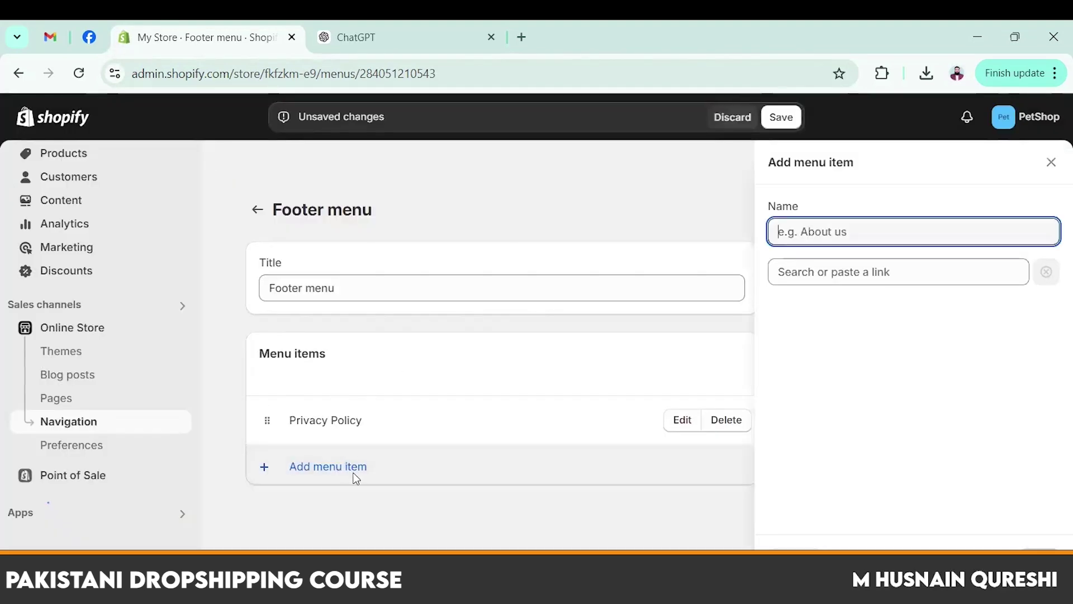
left_click(885, 274)
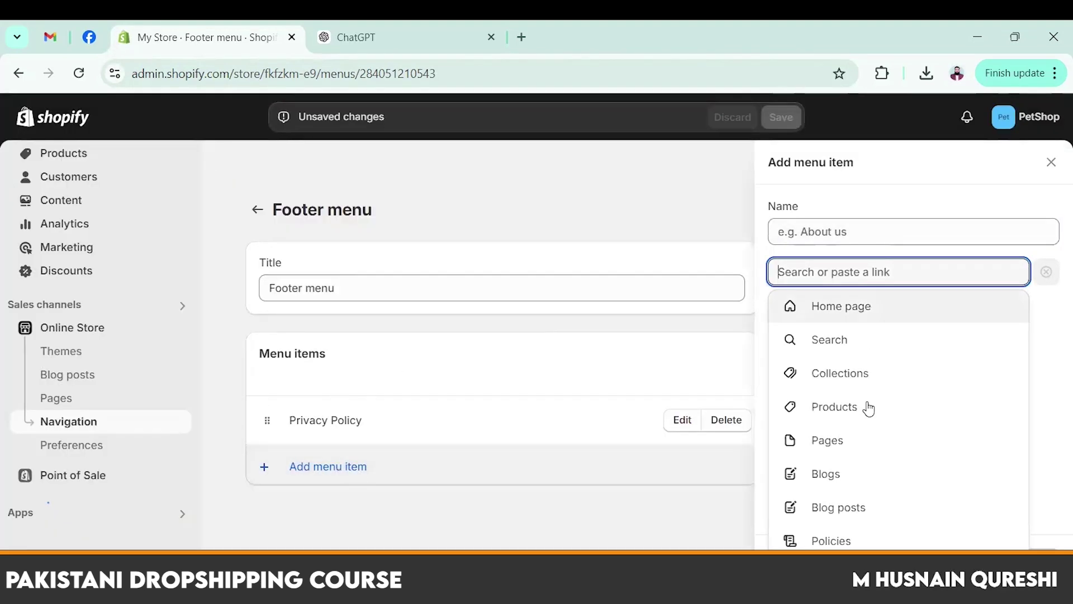
left_click(842, 444)
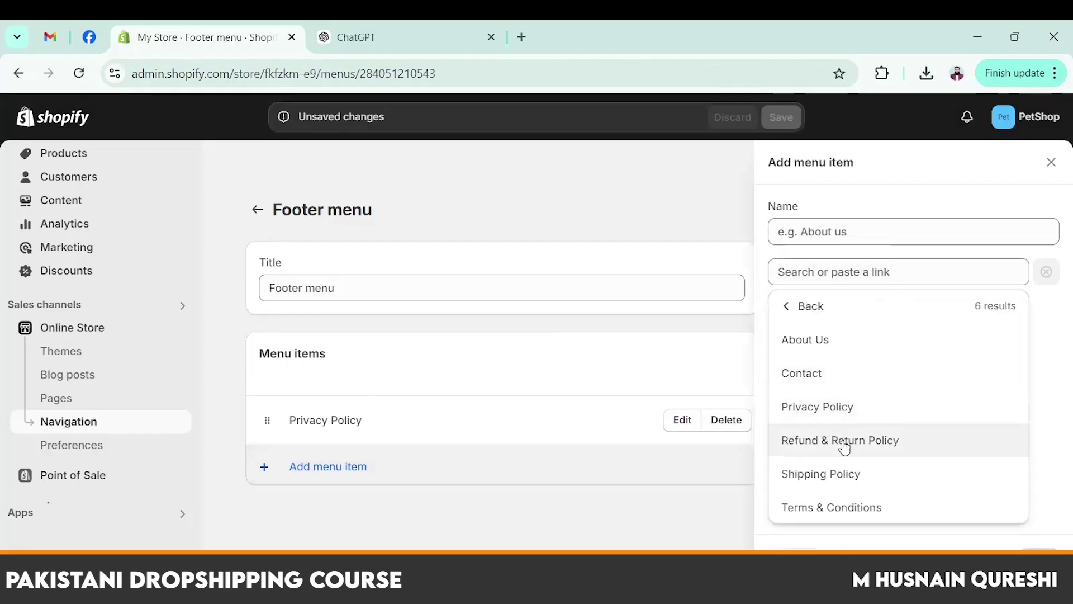
left_click(834, 506)
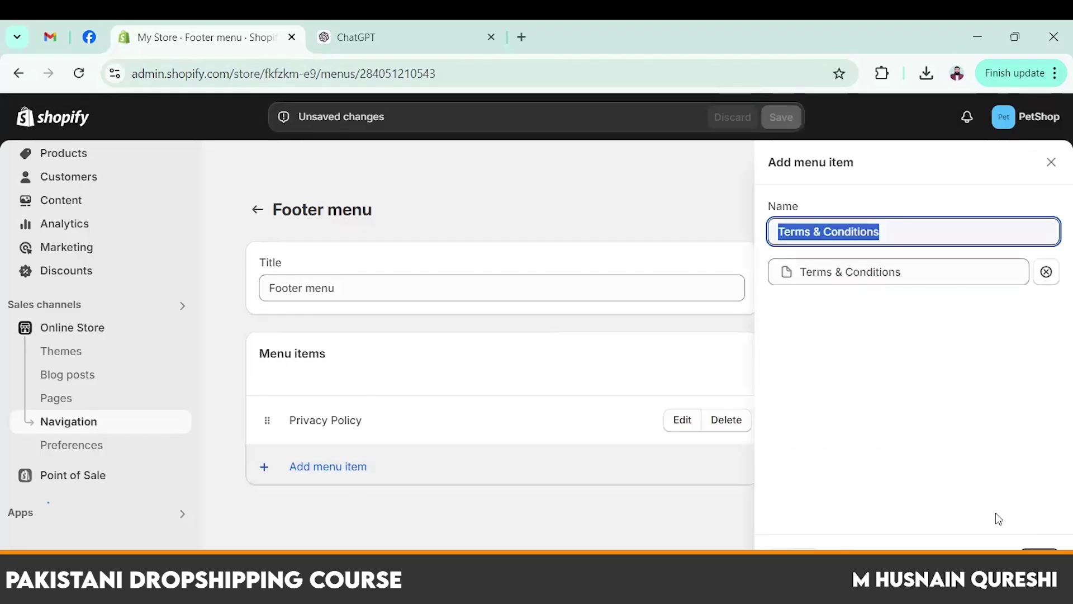
key("Return")
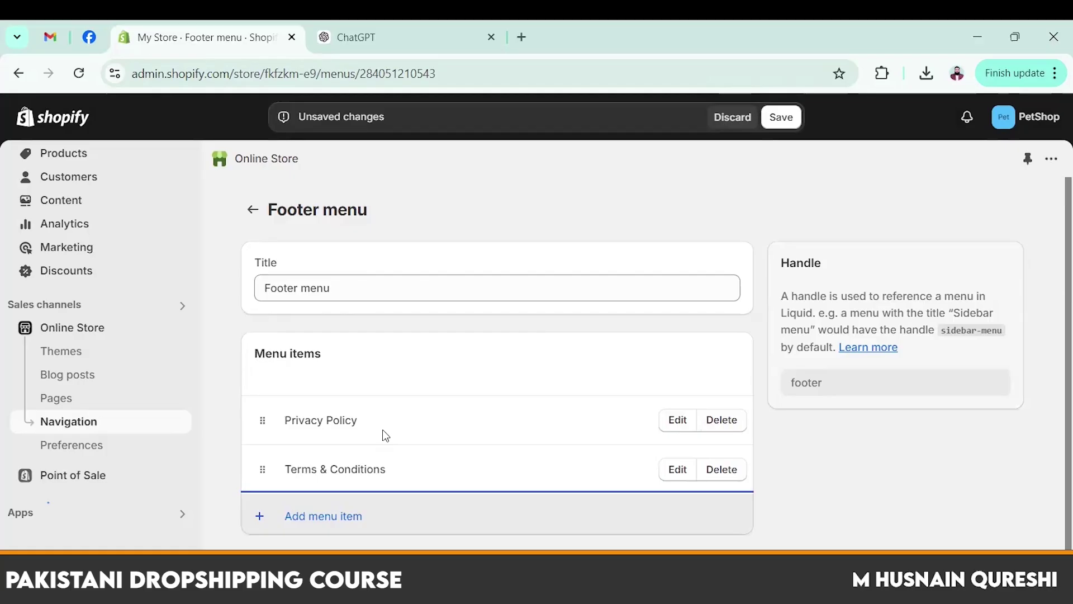
Step: Add a footer menu item that links to the Contact page and name it Contact Us
left_click(358, 514)
left_click(844, 273)
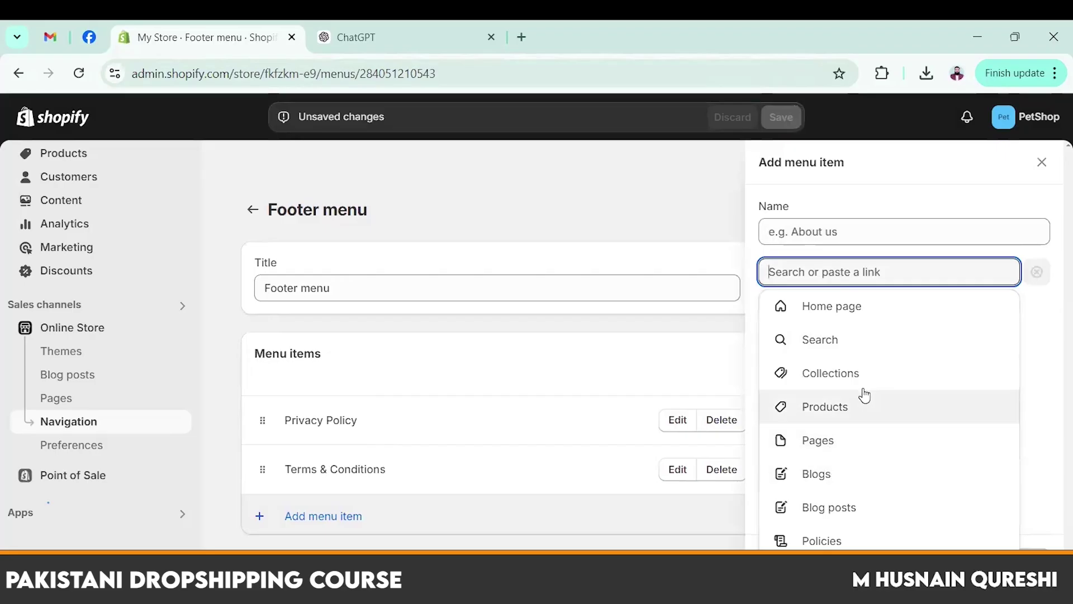
left_click(842, 446)
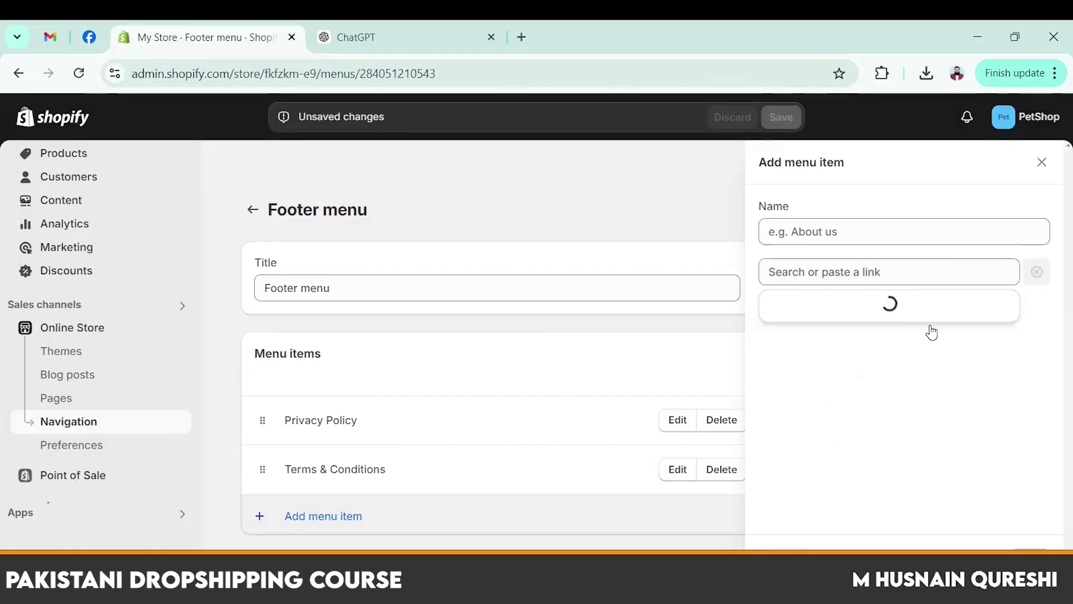
left_click(752, 373)
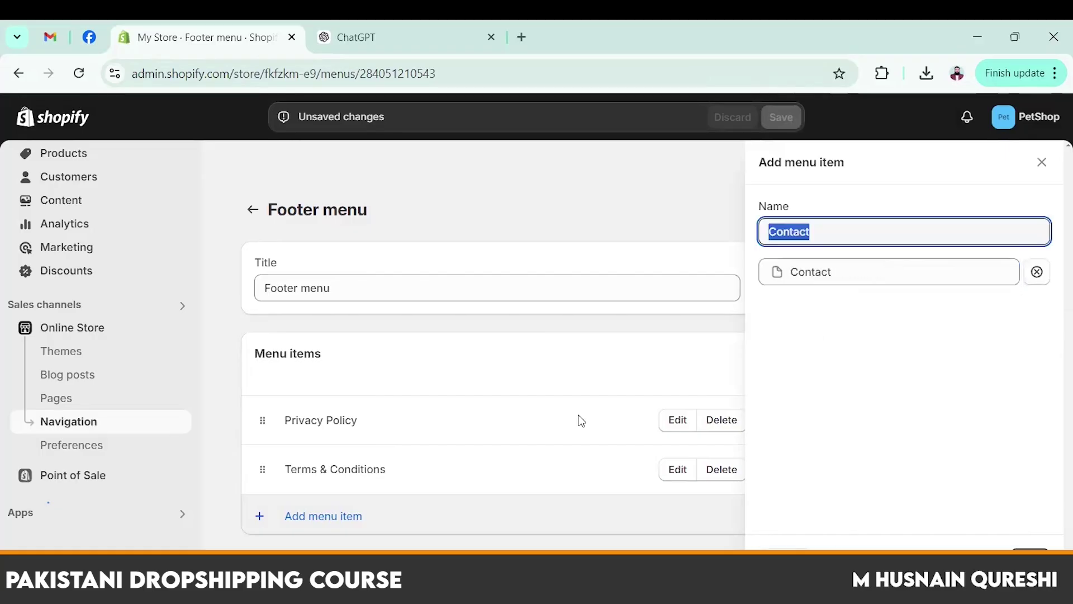
left_click(845, 239)
type("Us")
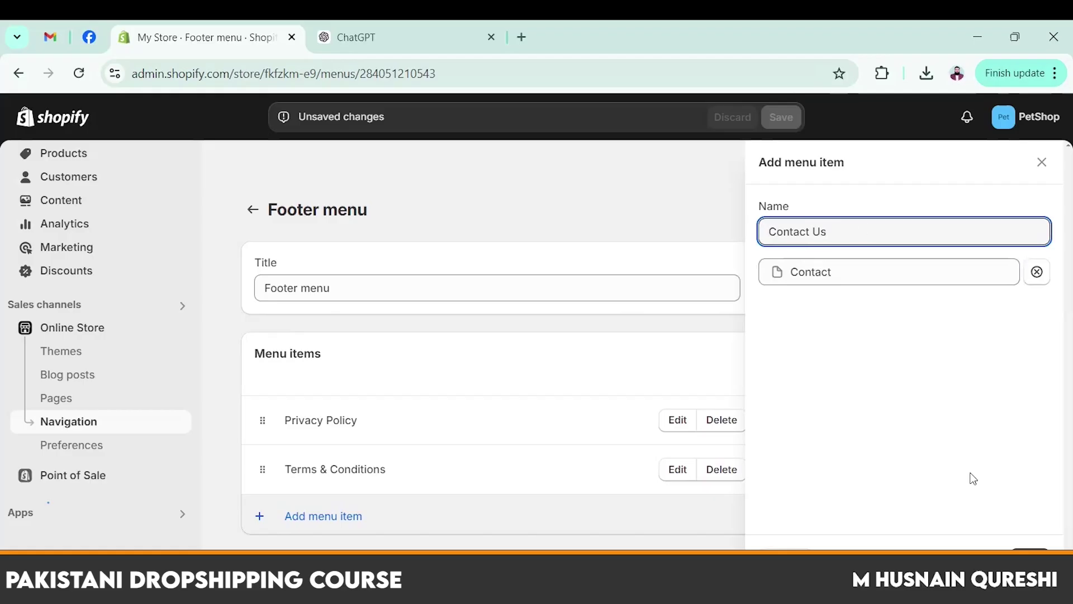
key("Return")
Step: Move Contact Us above Privacy Policy as the first footer item and save the menu
left_click_drag(262, 517, 264, 417)
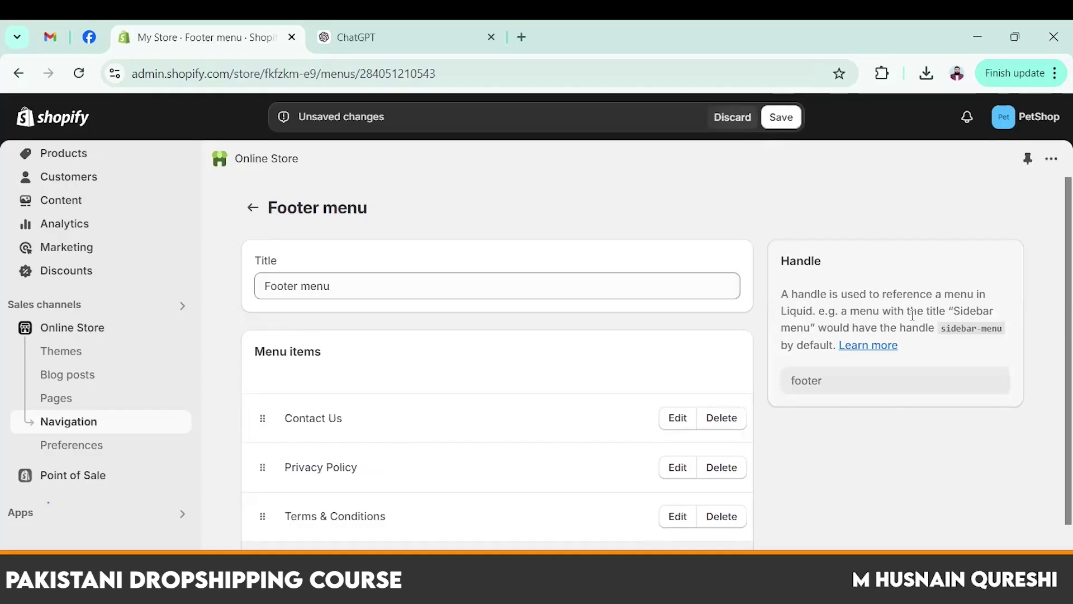
left_click(781, 118)
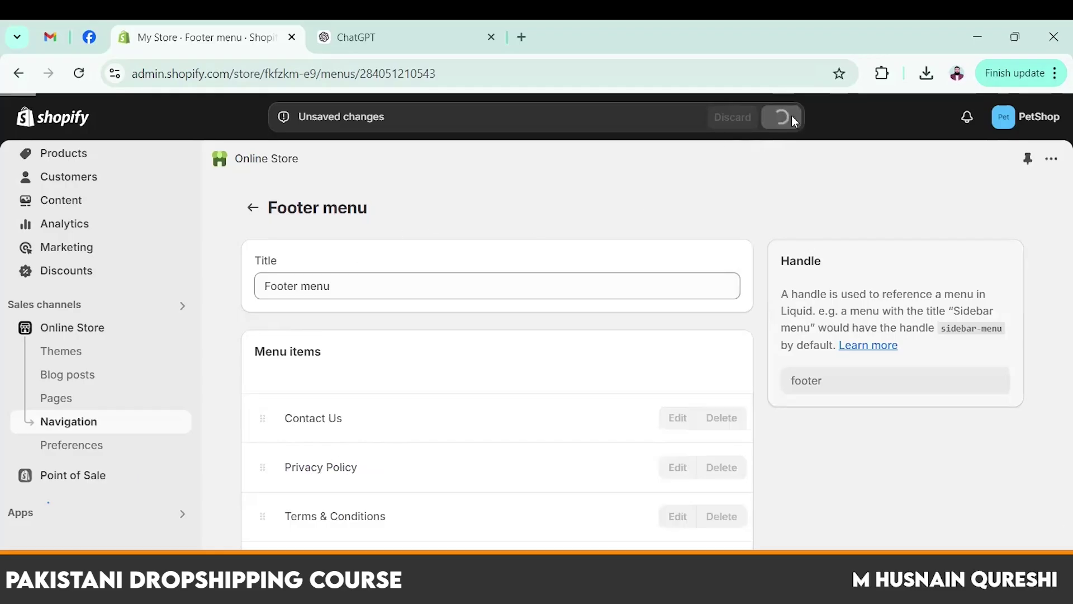